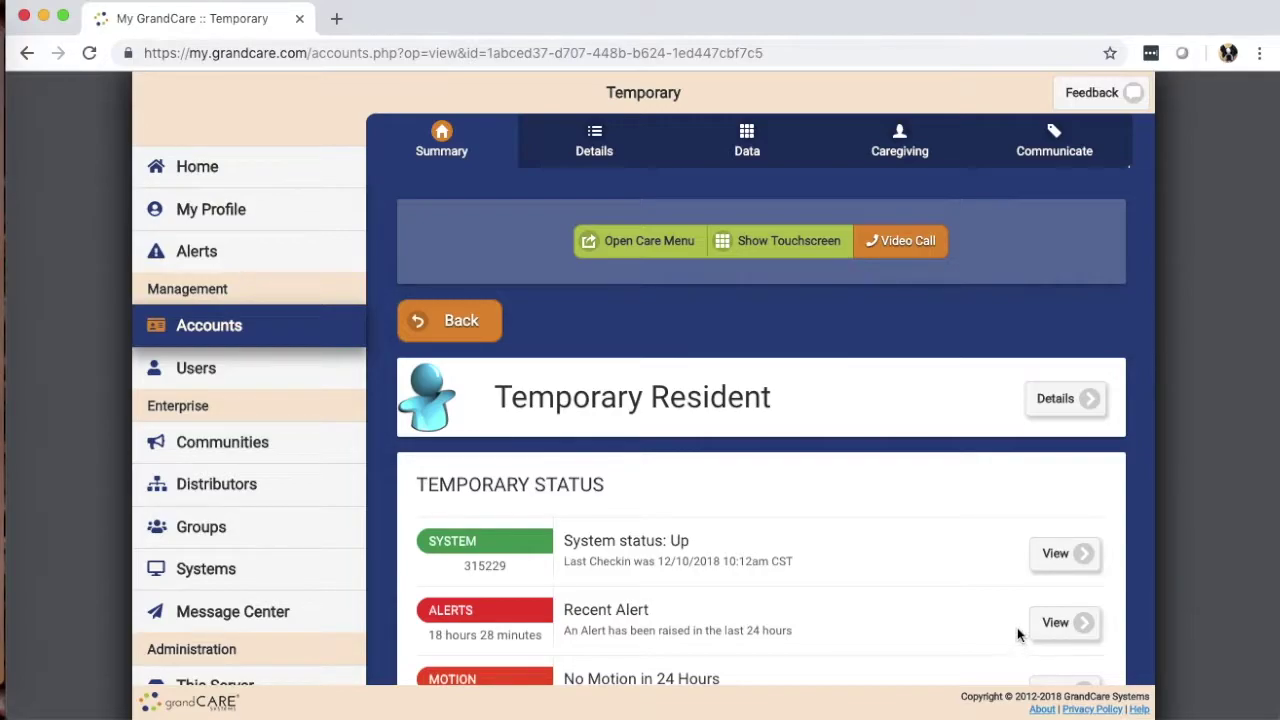
Step: Open the resident's Care Menu and bring up Activity Monitoring, moving its window clear for viewing
click(629, 243)
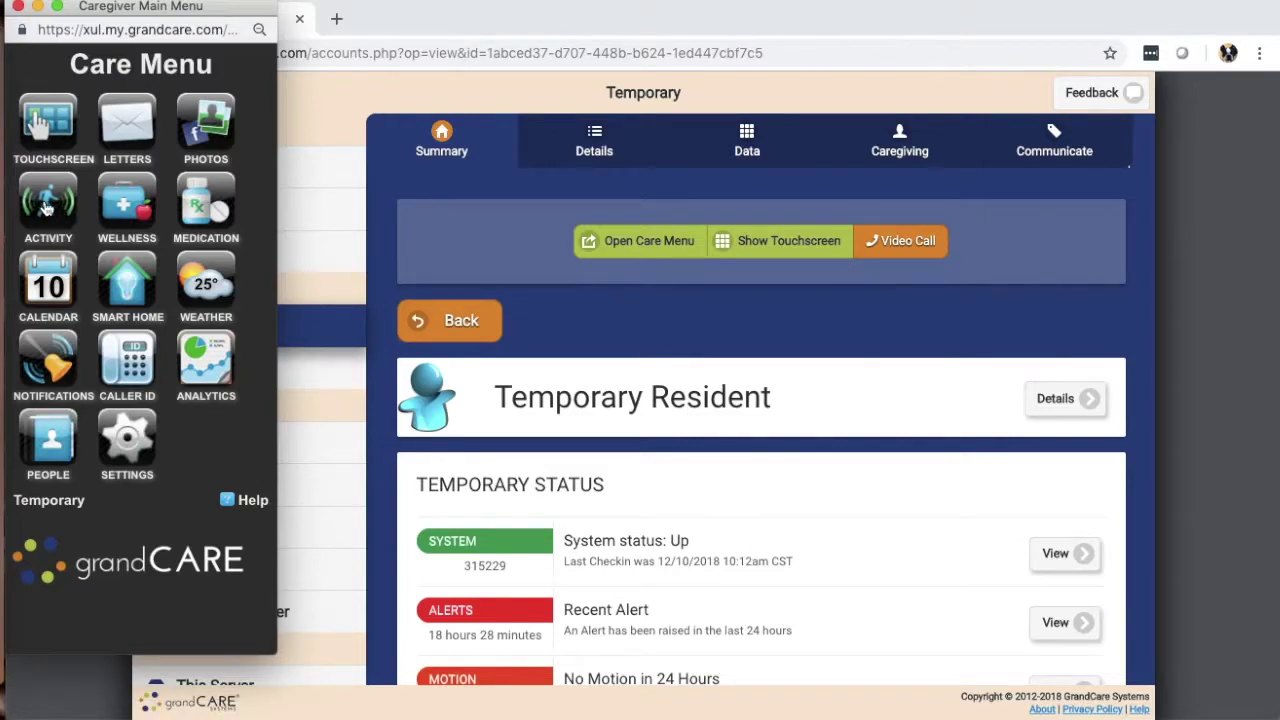
click(46, 206)
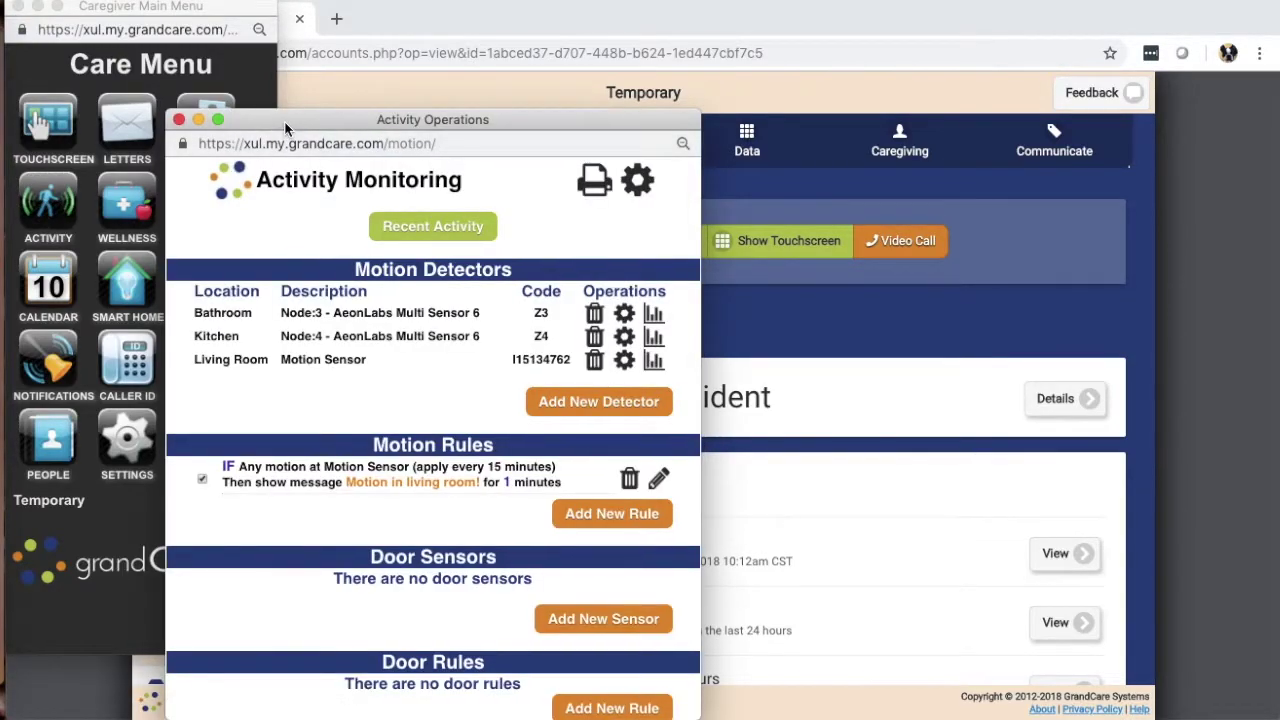
drag(285, 128, 189, 45)
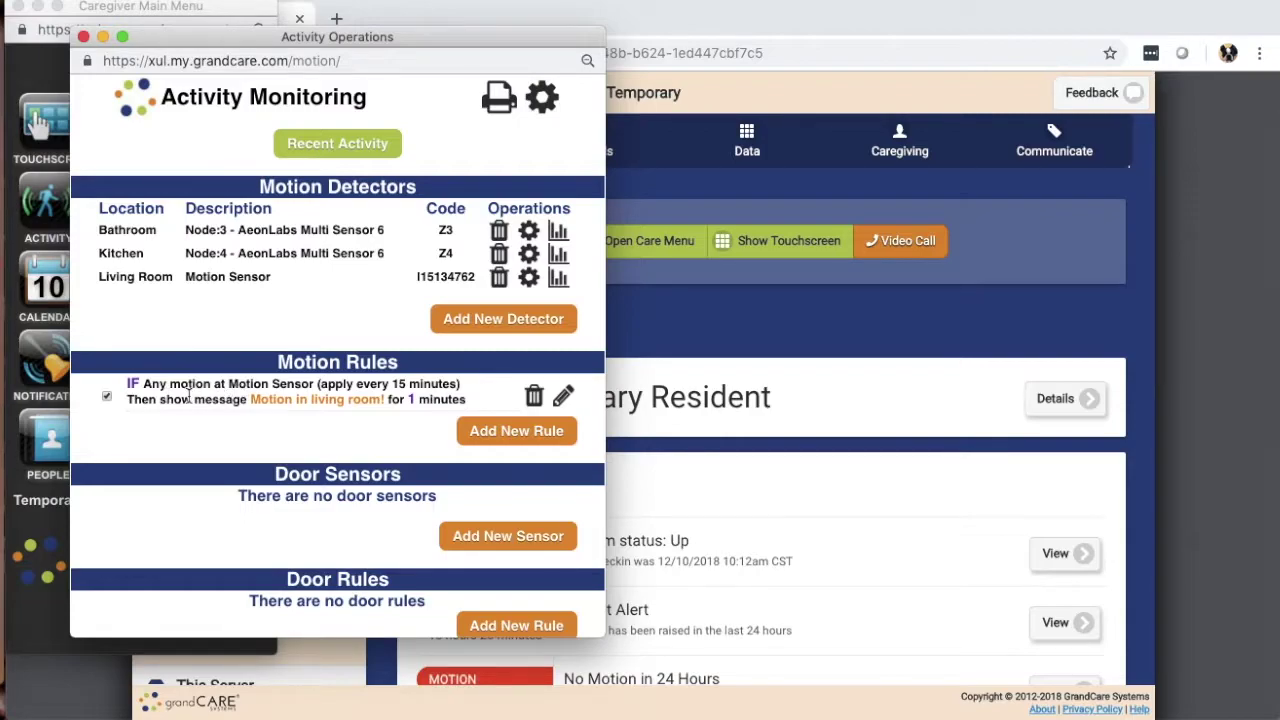
Step: Delete the existing motion rule that shows the "Motion in living room!" message
click(107, 397)
click(533, 397)
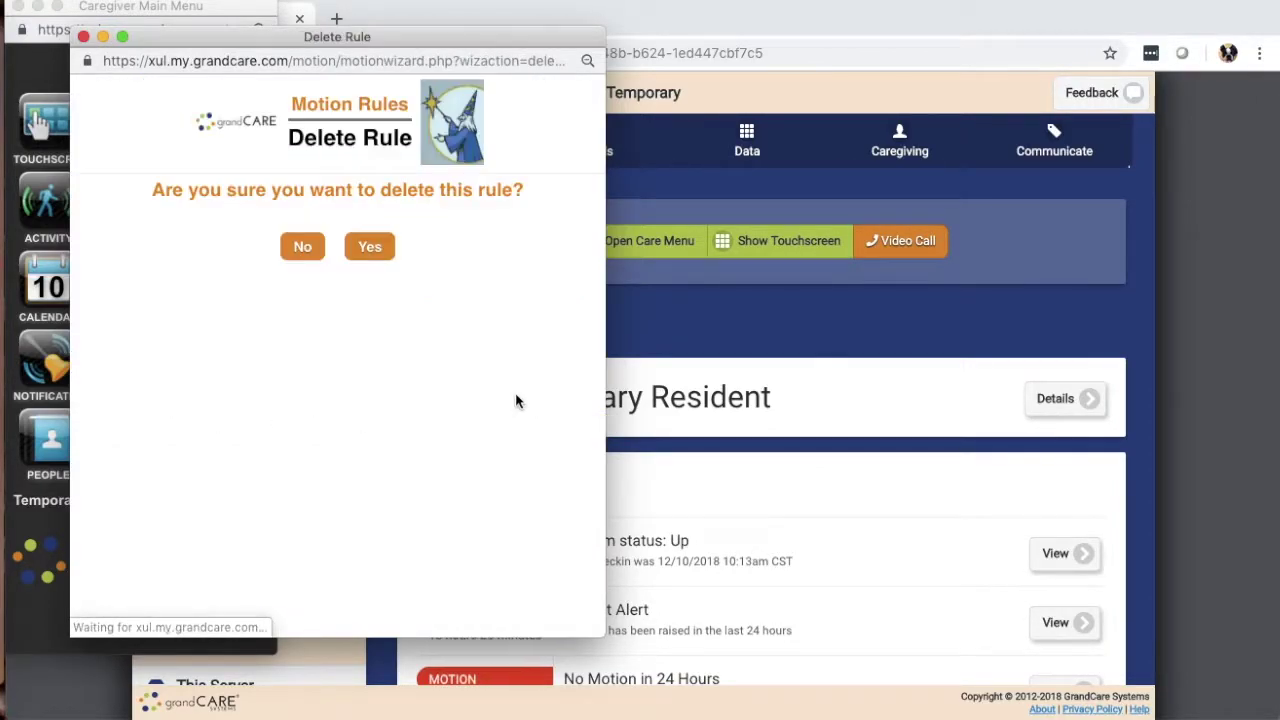
click(366, 250)
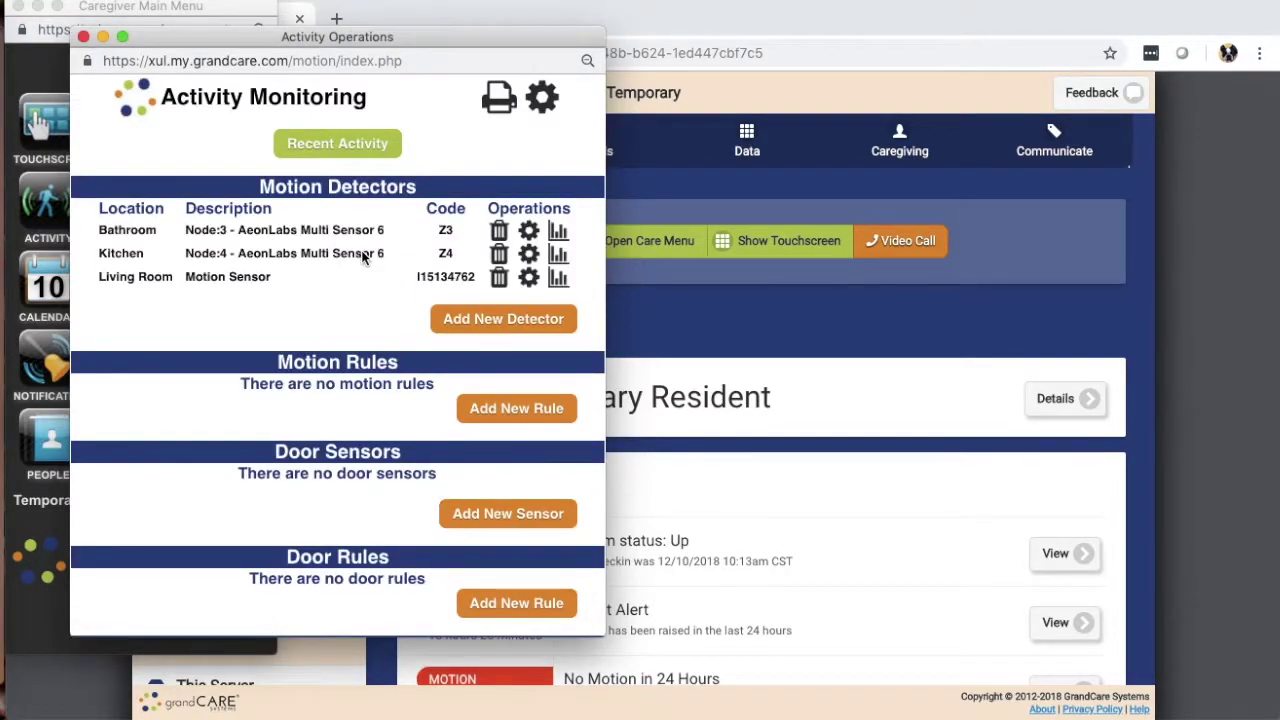
Step: Start a new motion rule with the condition No motion at Node:4 - AeonLabs Multi Sensor 6 (Kitchen)
click(499, 408)
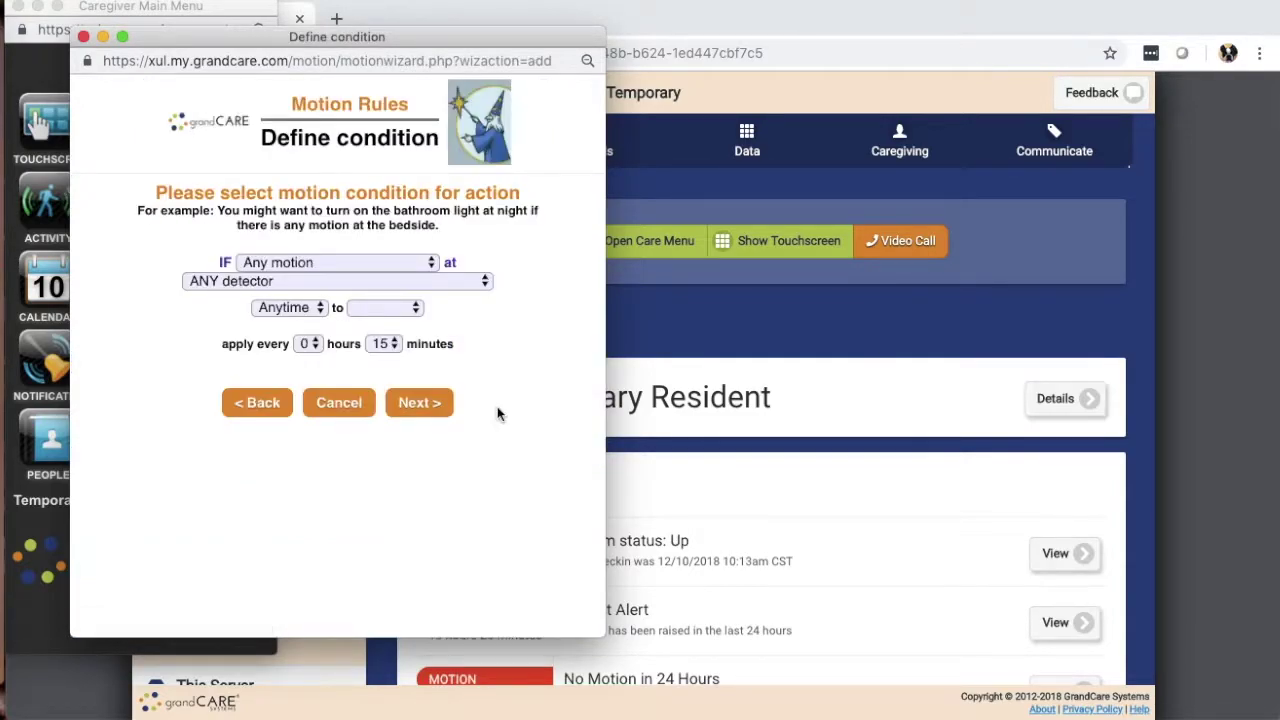
click(323, 264)
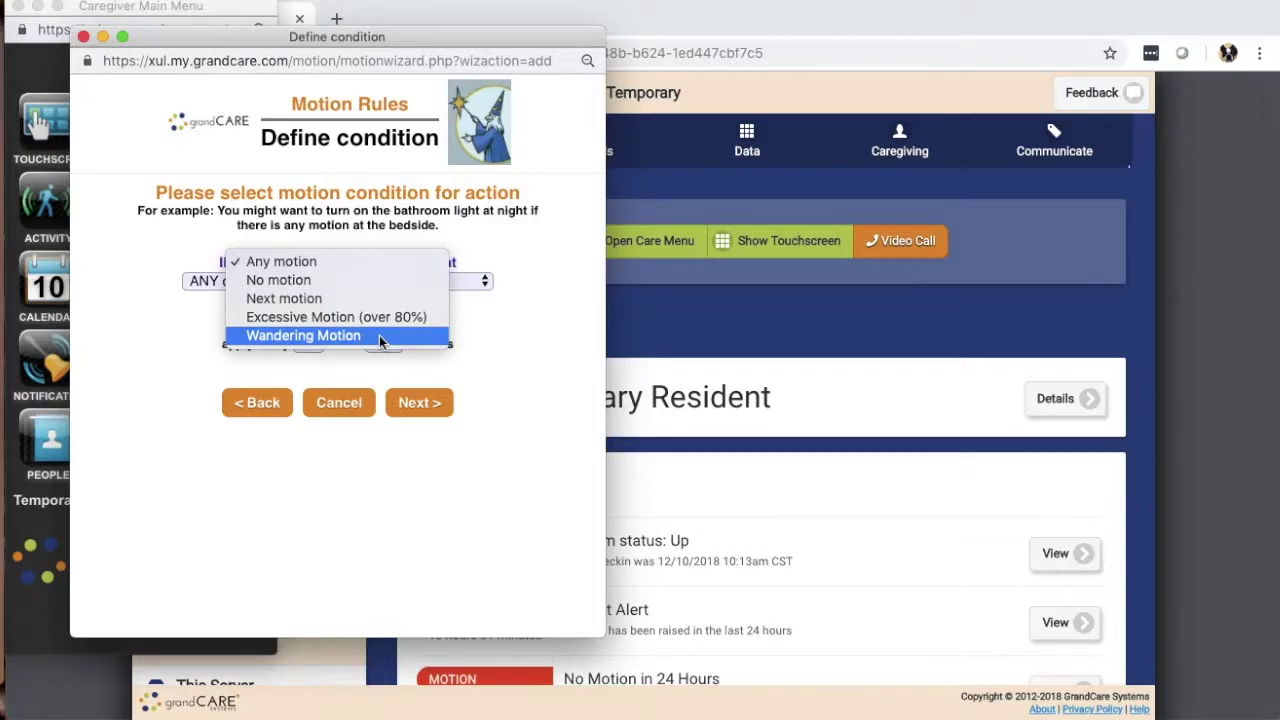
click(548, 335)
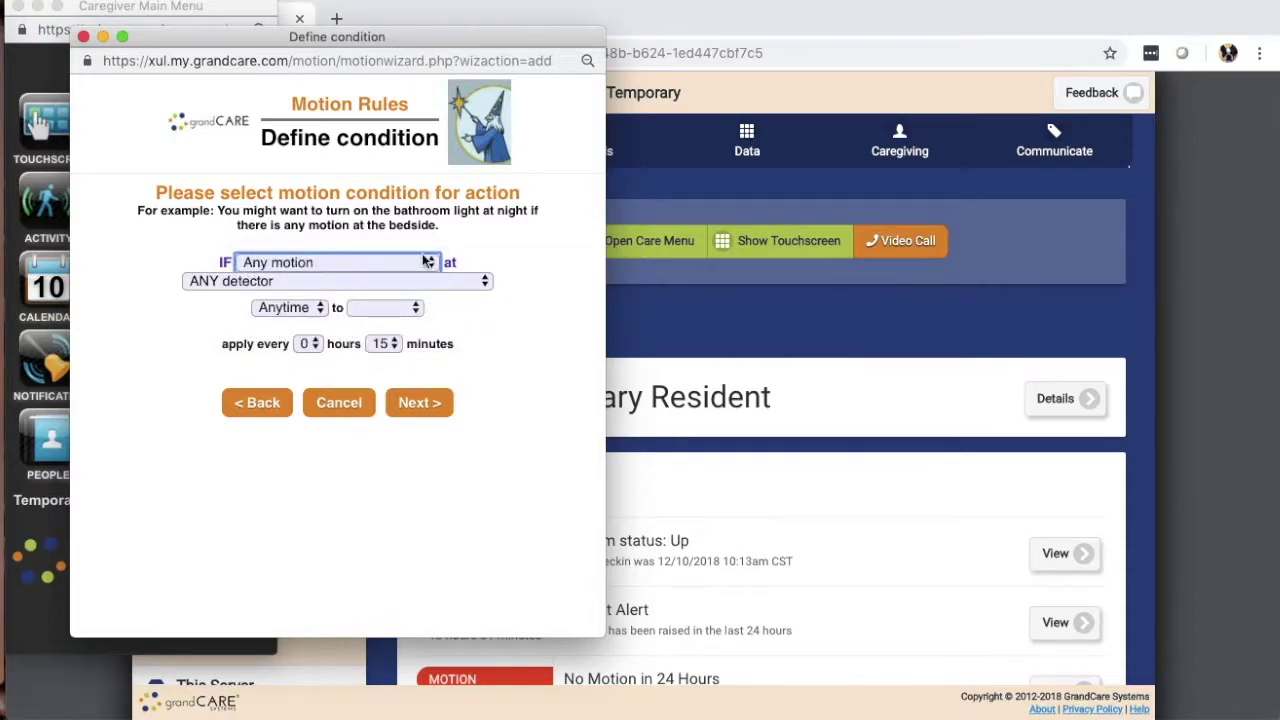
click(380, 261)
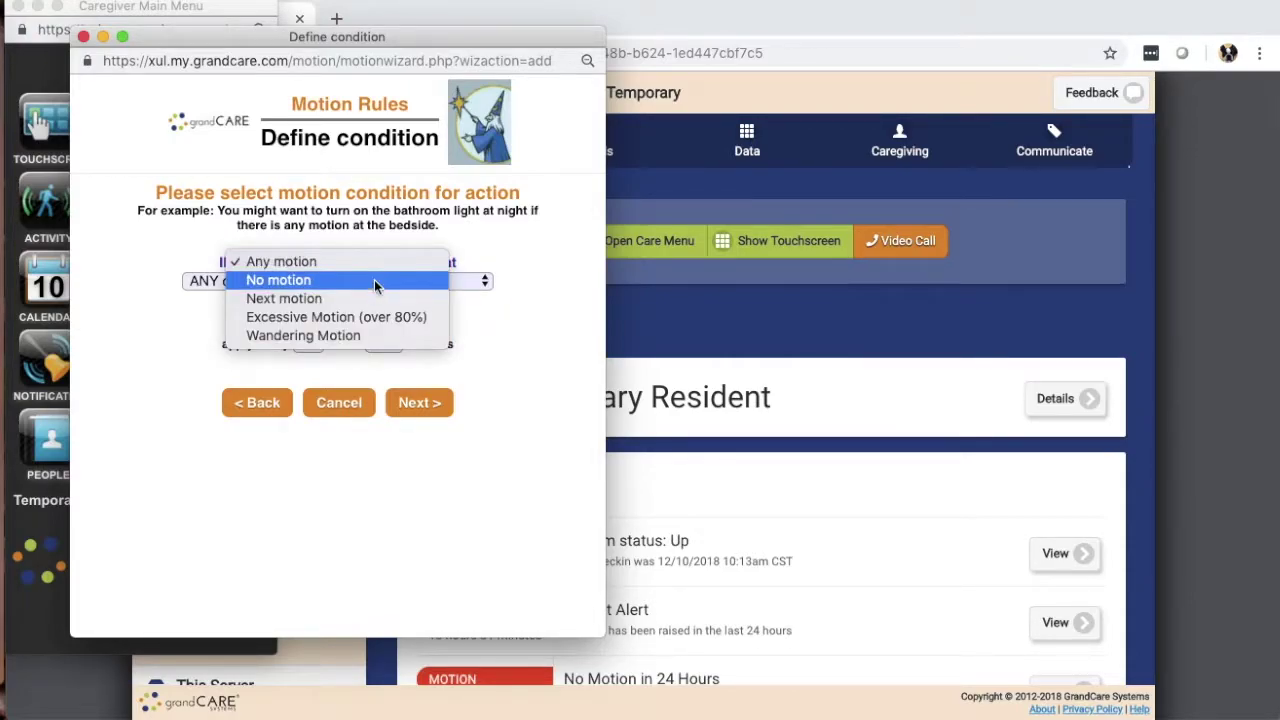
click(374, 280)
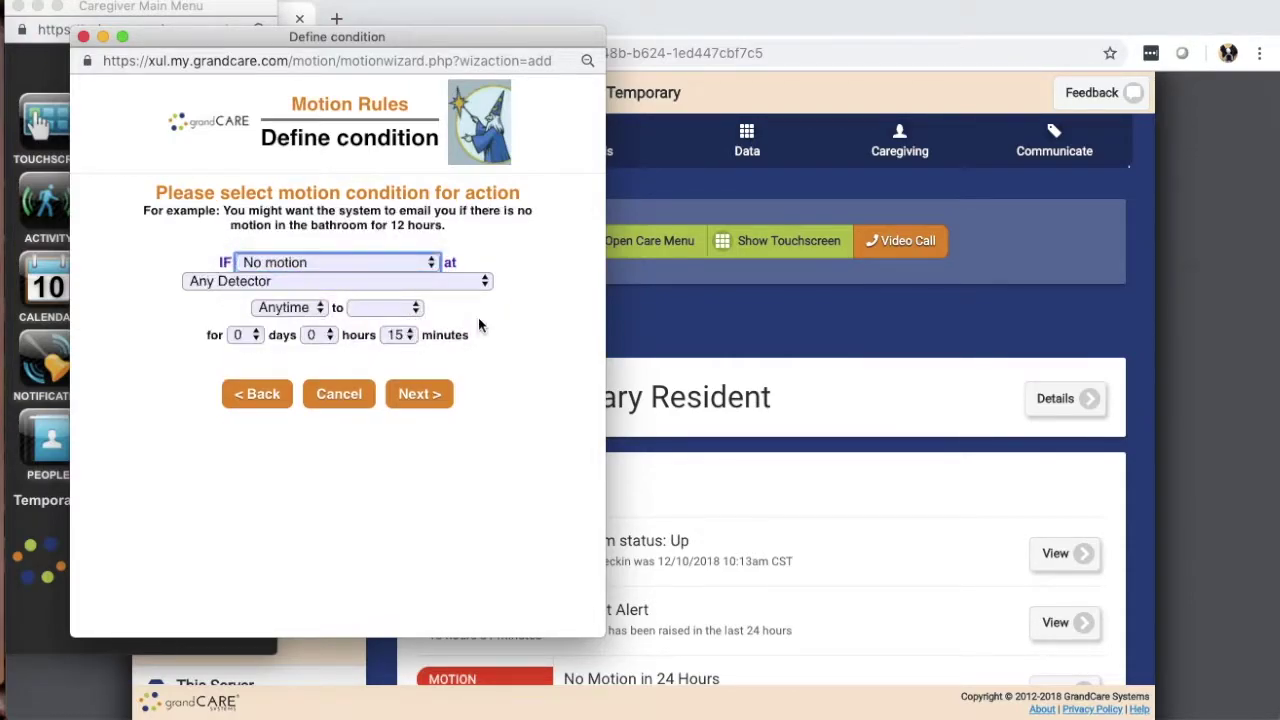
click(367, 280)
click(368, 280)
click(140, 287)
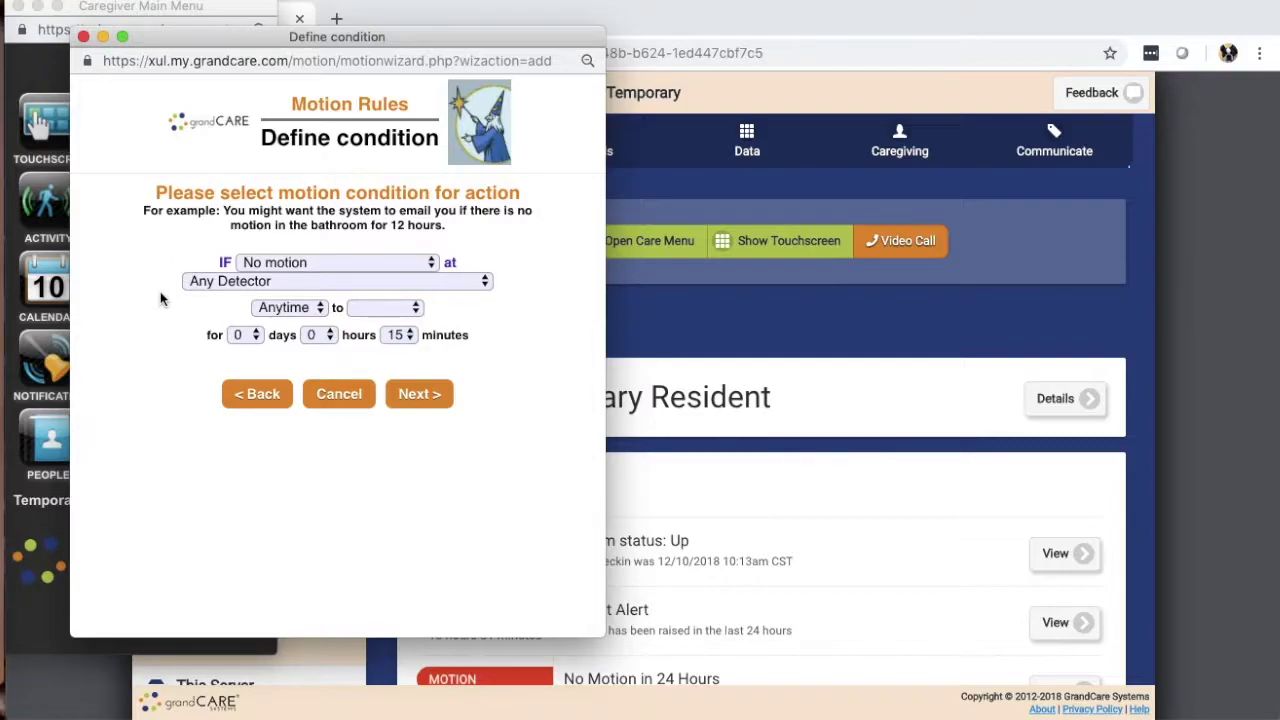
click(252, 282)
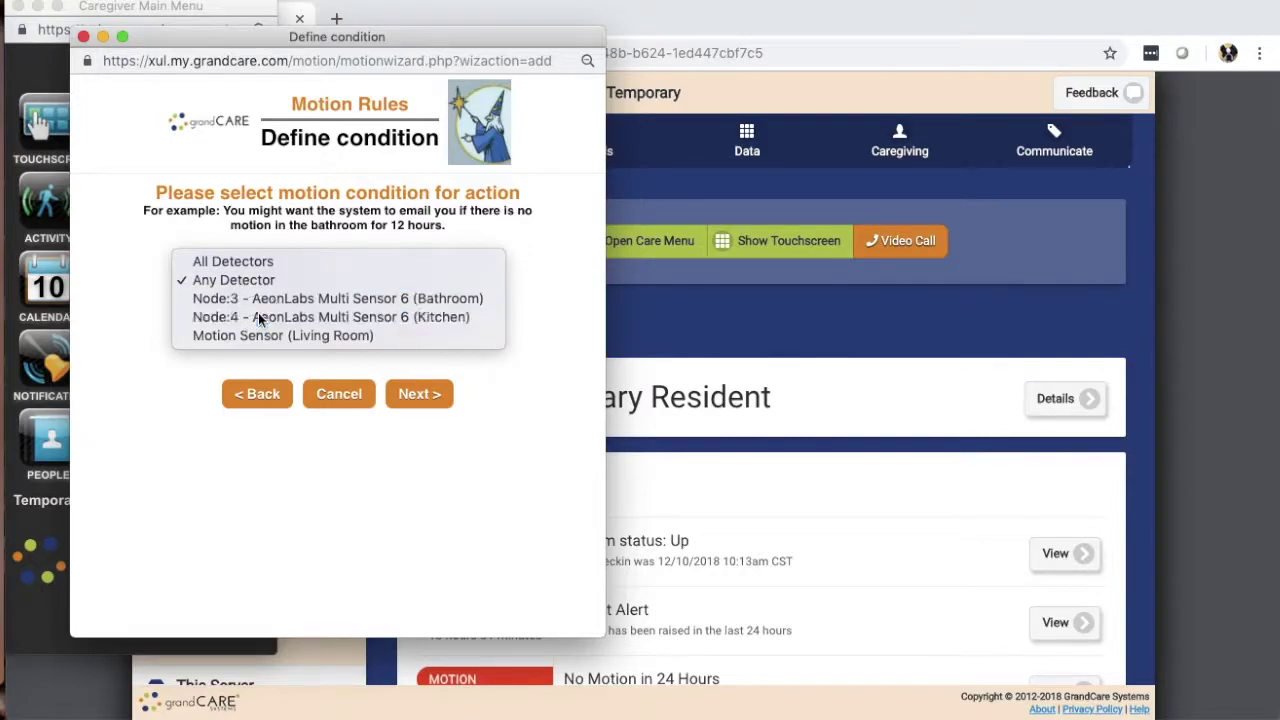
click(258, 316)
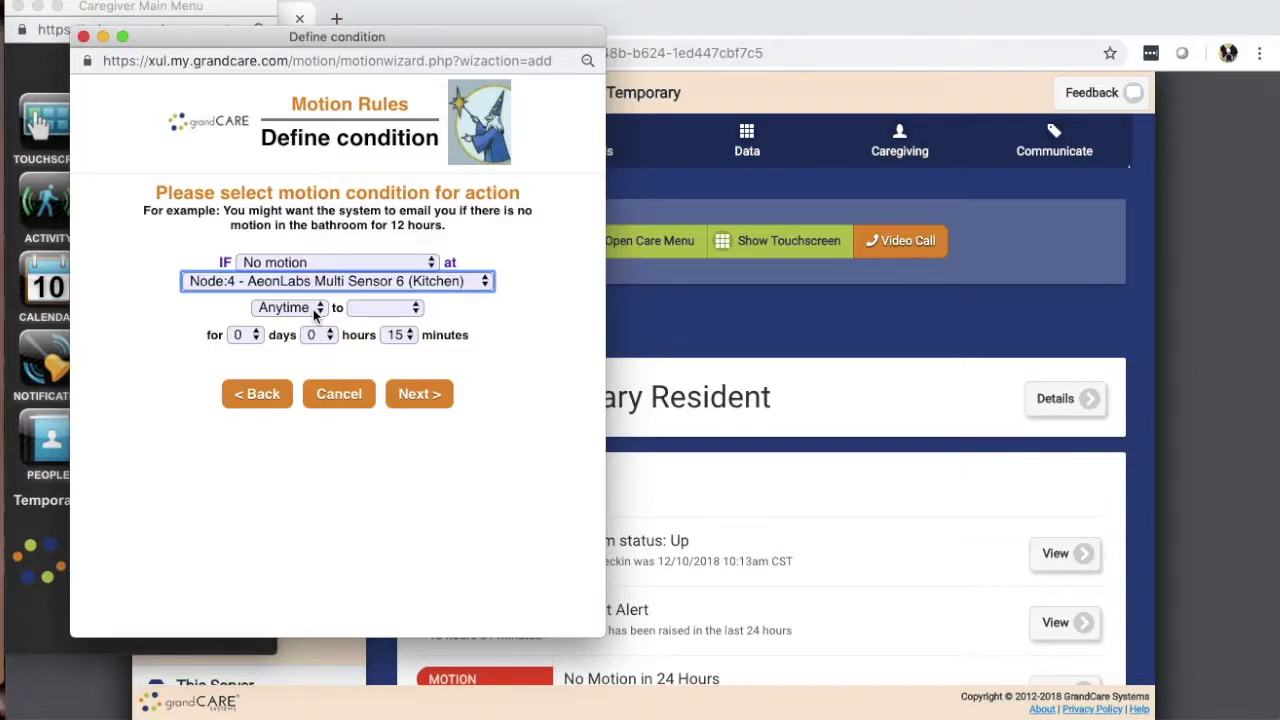
click(305, 282)
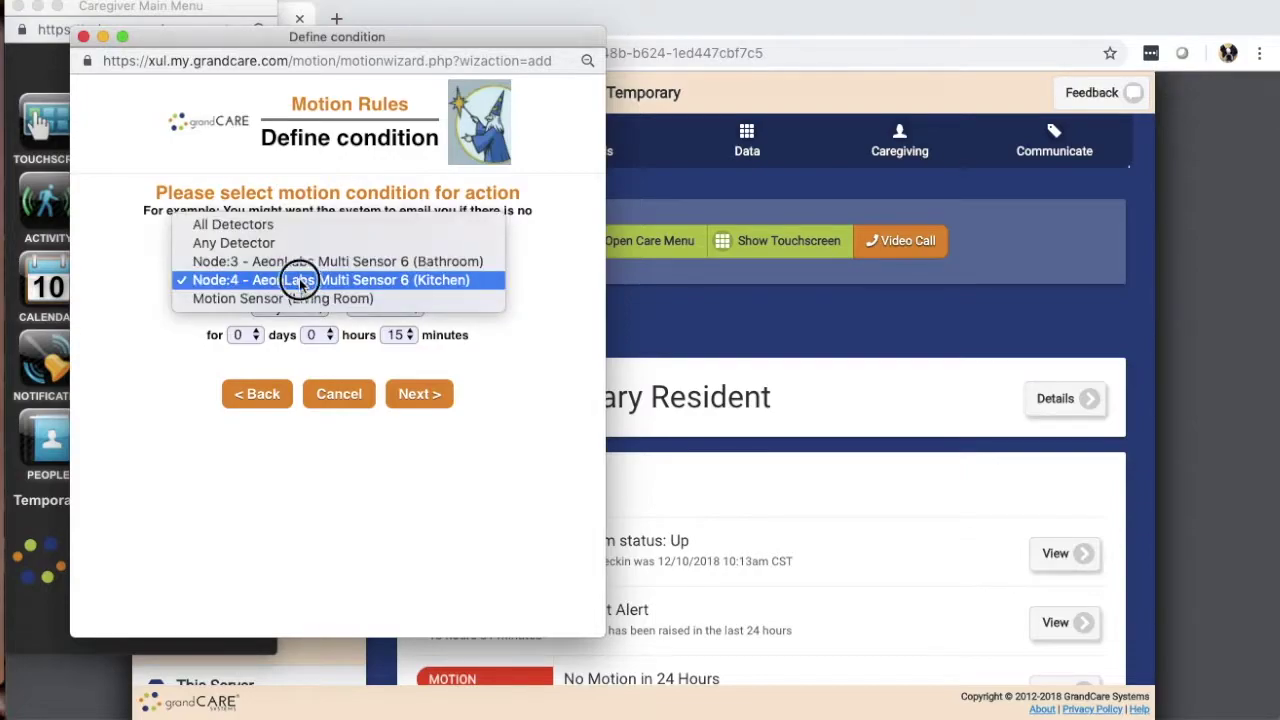
click(305, 282)
Step: Limit the kitchen no-motion condition to 6:30am to noon and continue to the rule's action
click(295, 308)
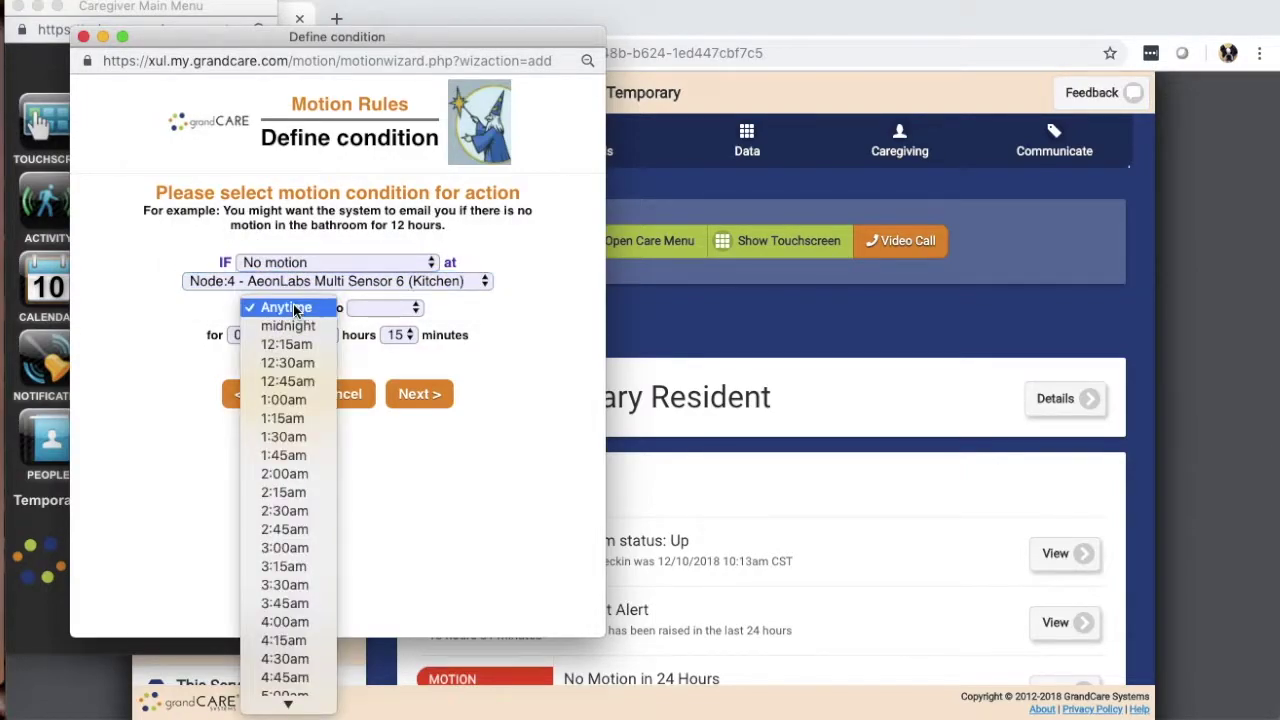
scroll(300, 530, down, 5)
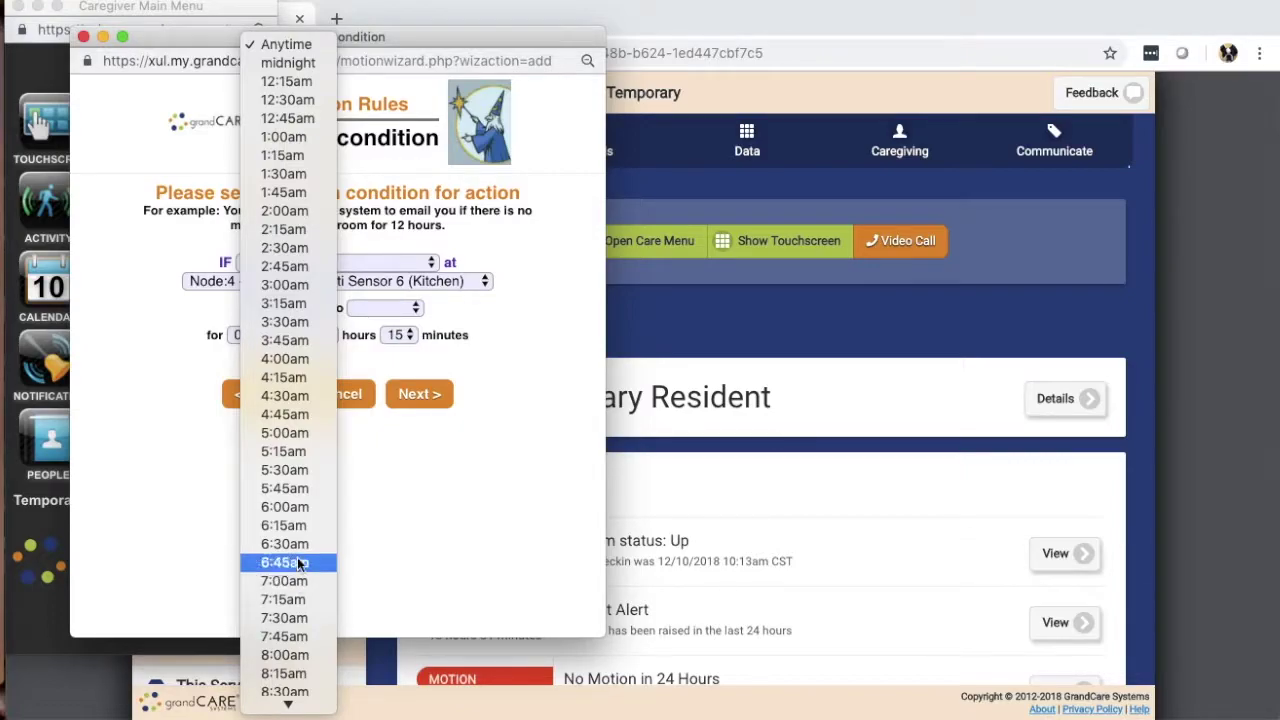
click(300, 546)
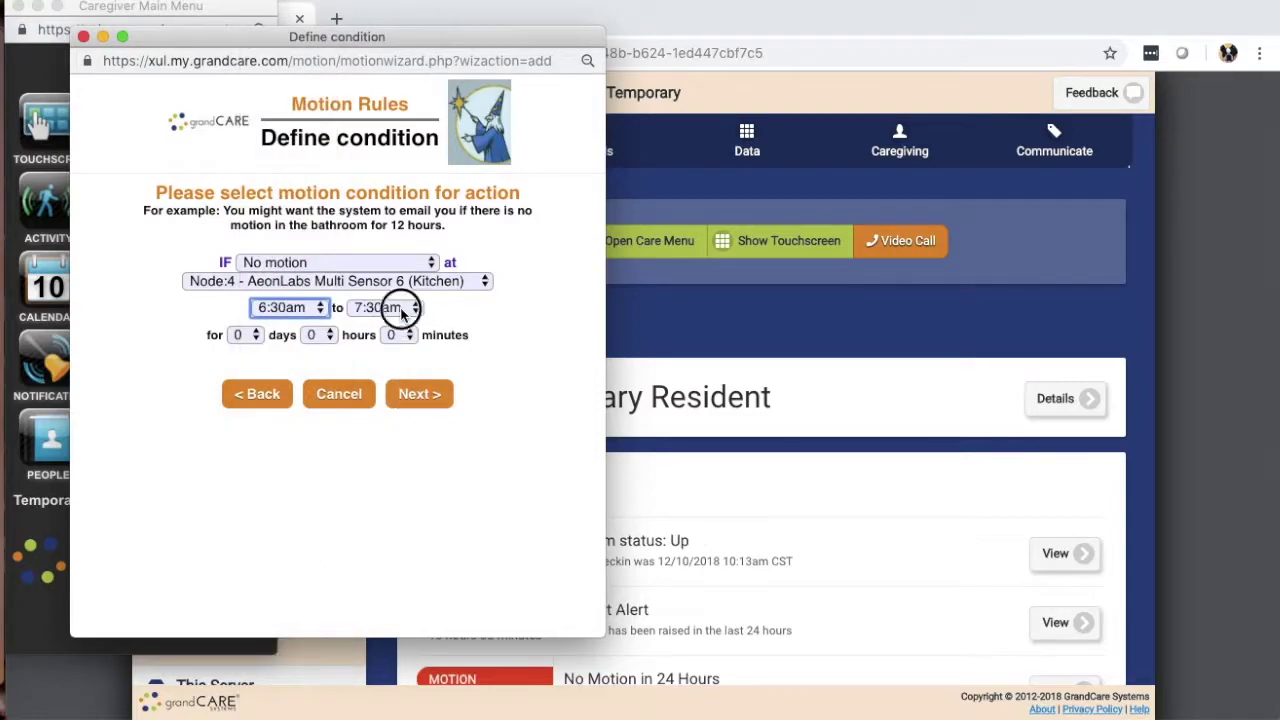
click(399, 309)
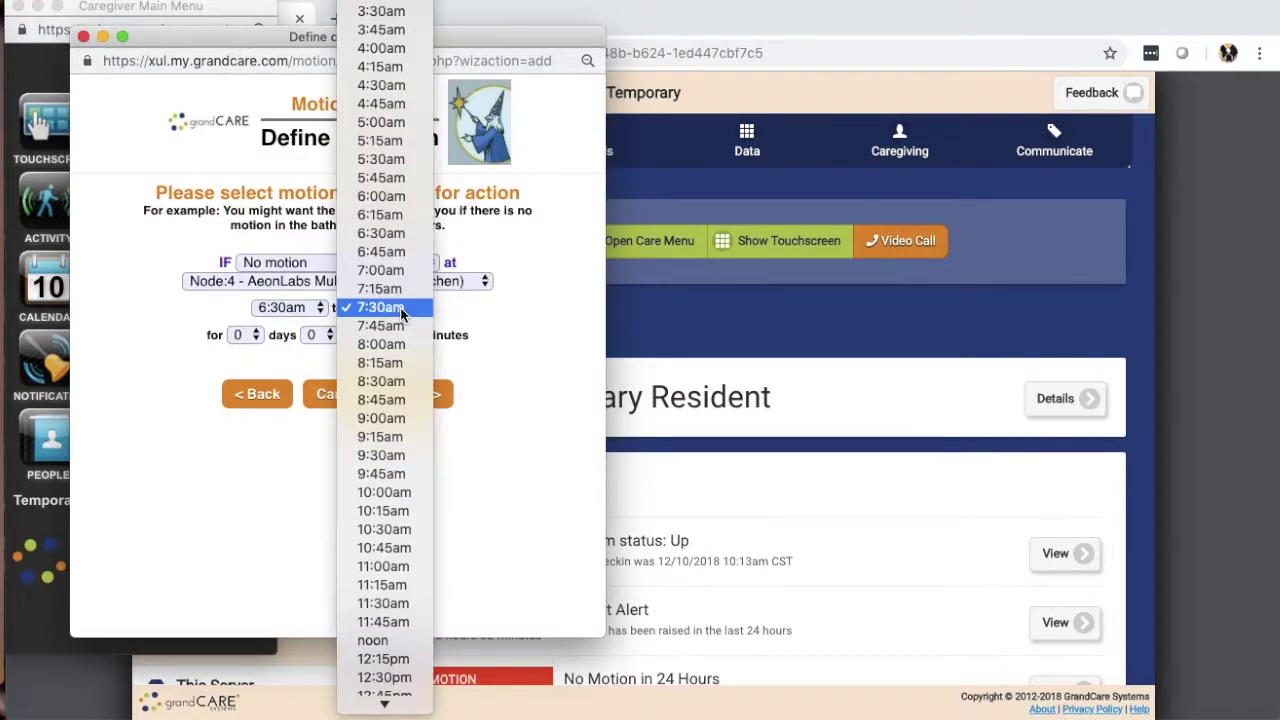
click(395, 640)
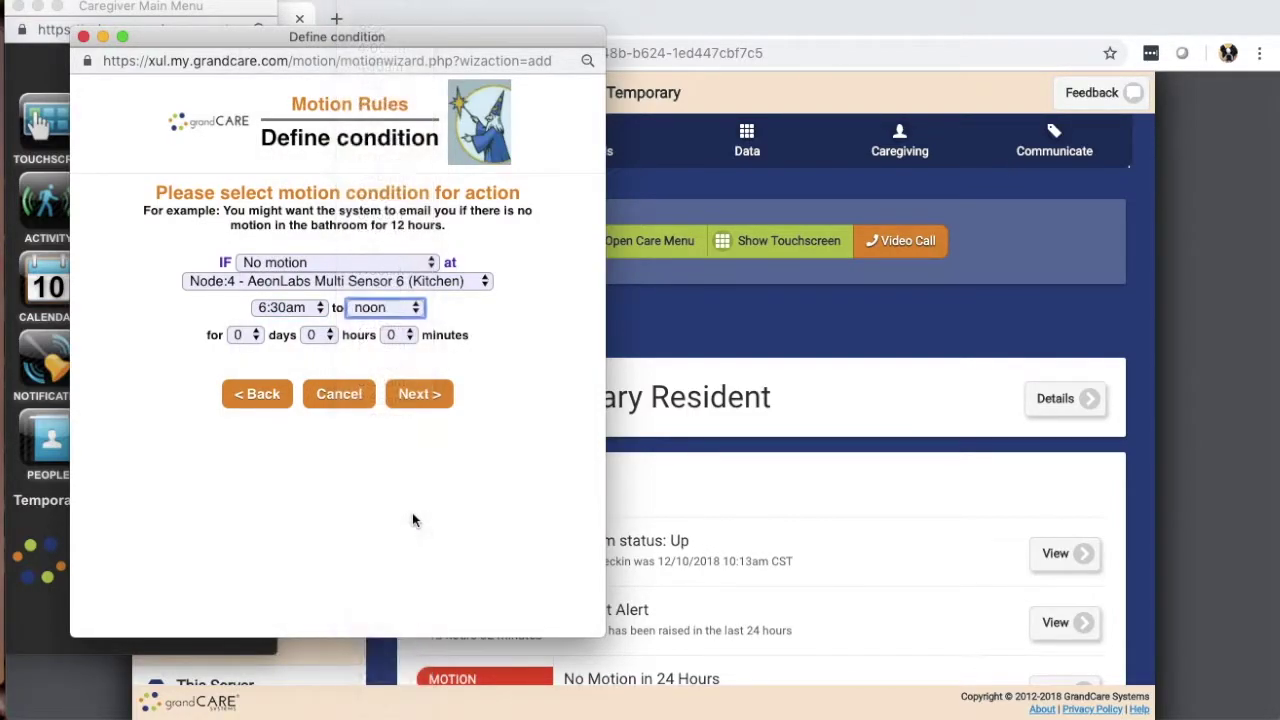
click(420, 393)
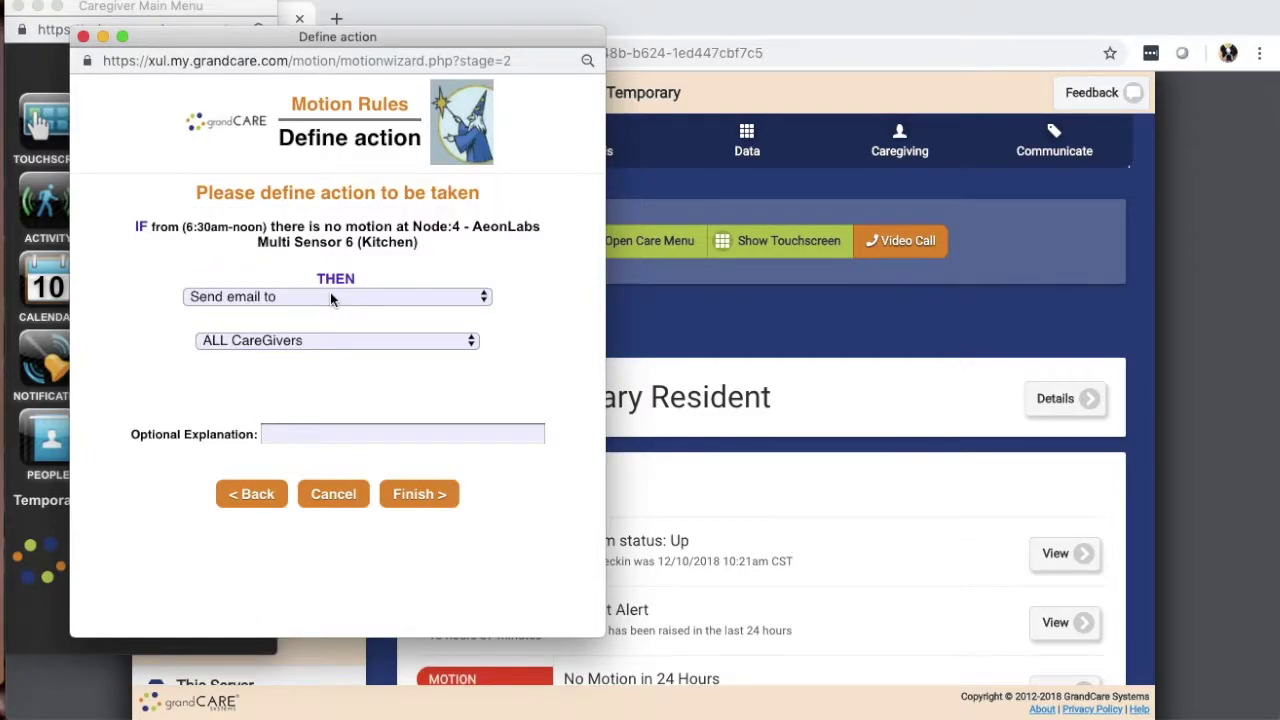
Step: Set the action to send a text/SMS message to the last caregiver listed, and finish the rule
click(330, 297)
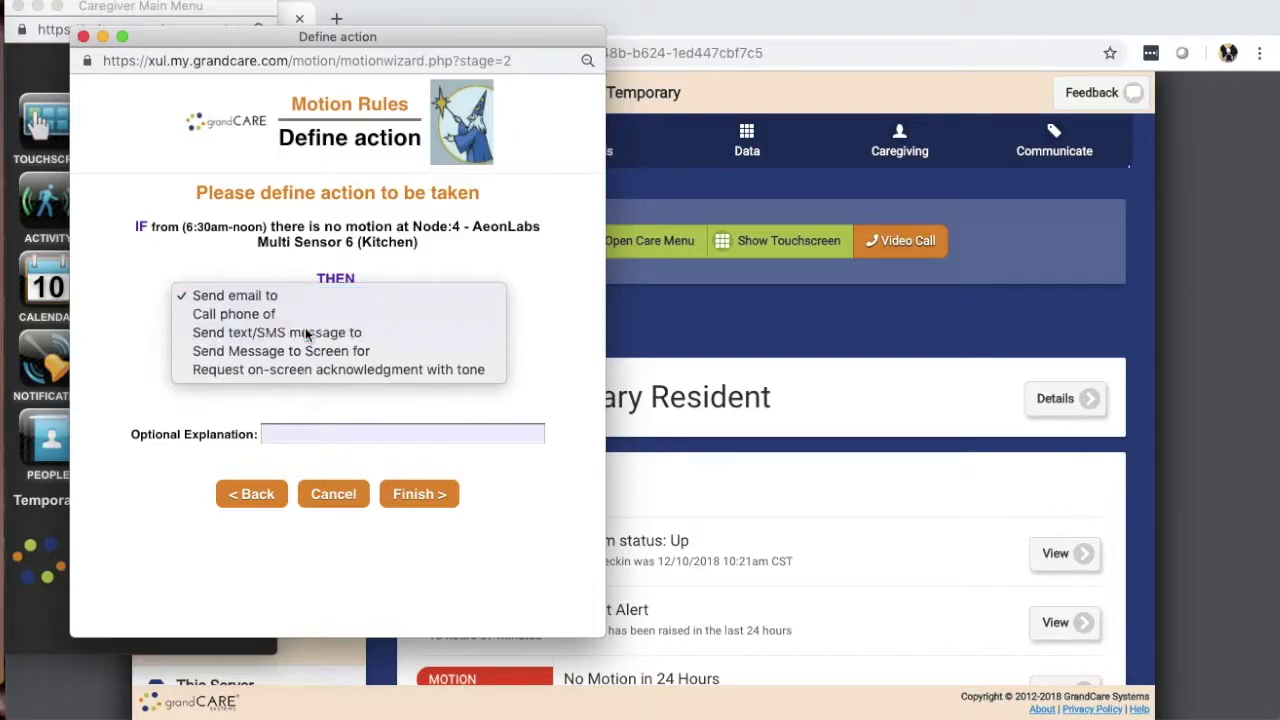
click(305, 332)
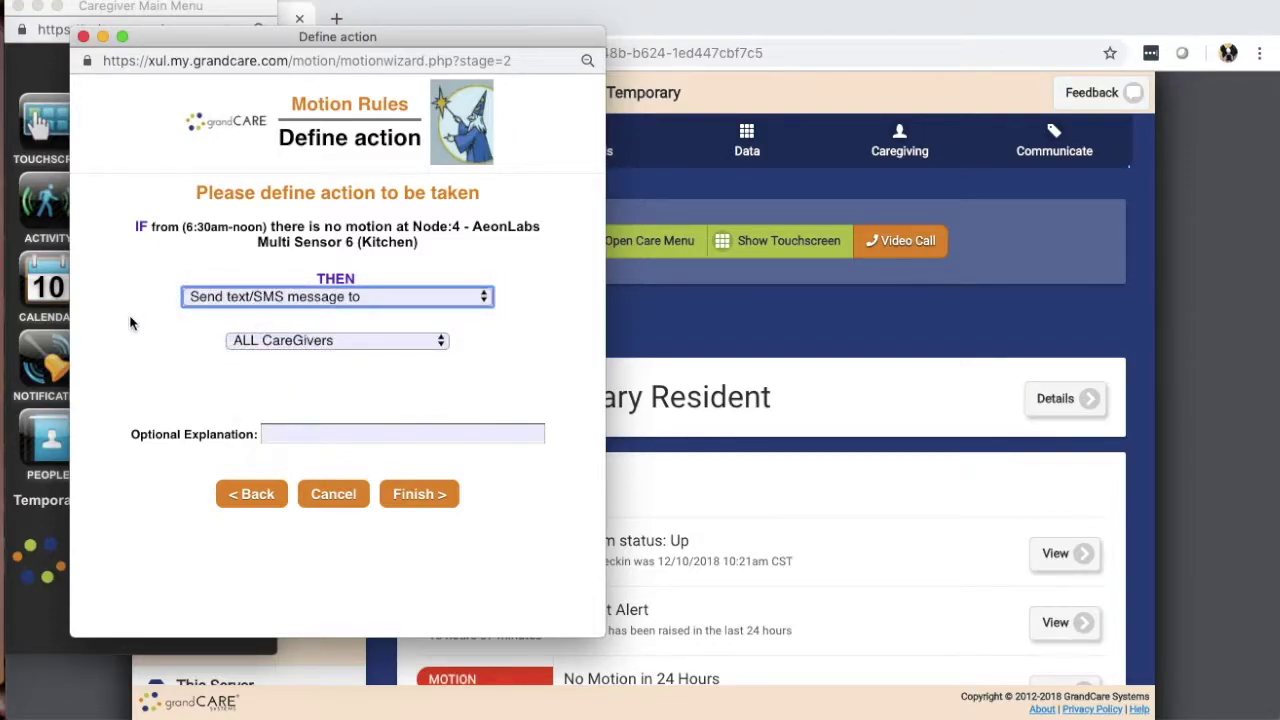
click(320, 341)
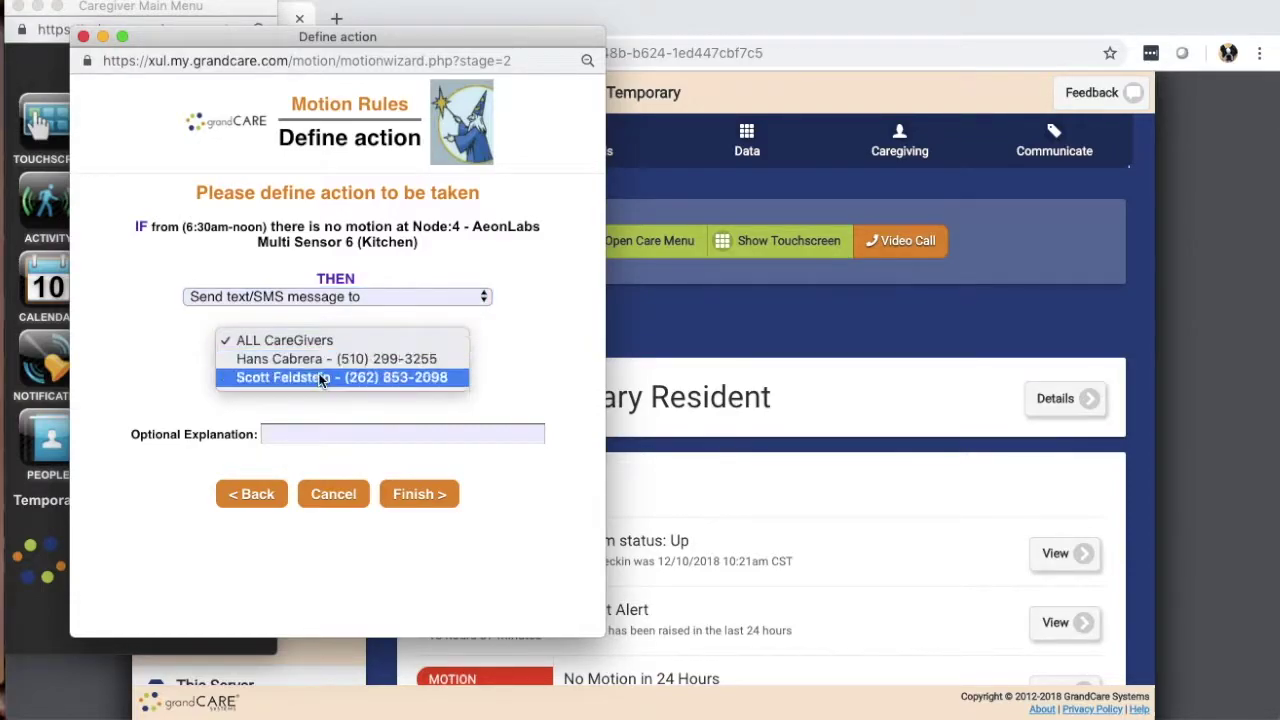
click(141, 340)
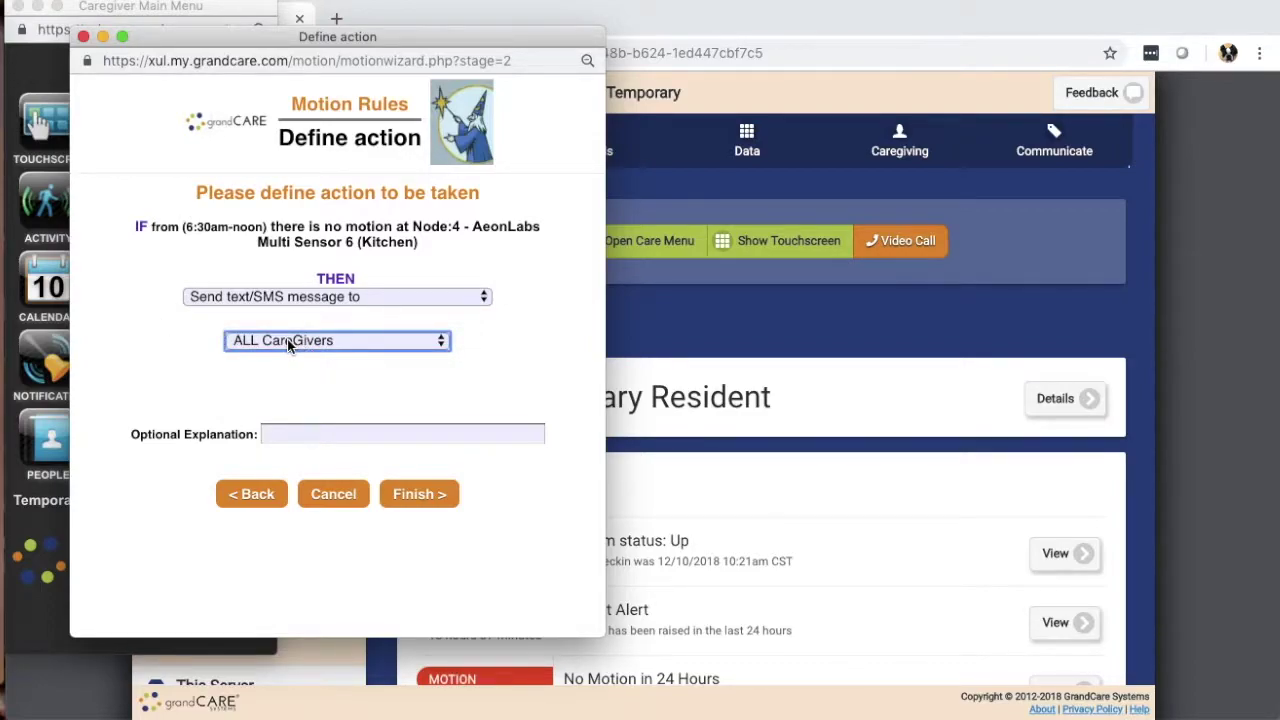
click(288, 341)
click(157, 378)
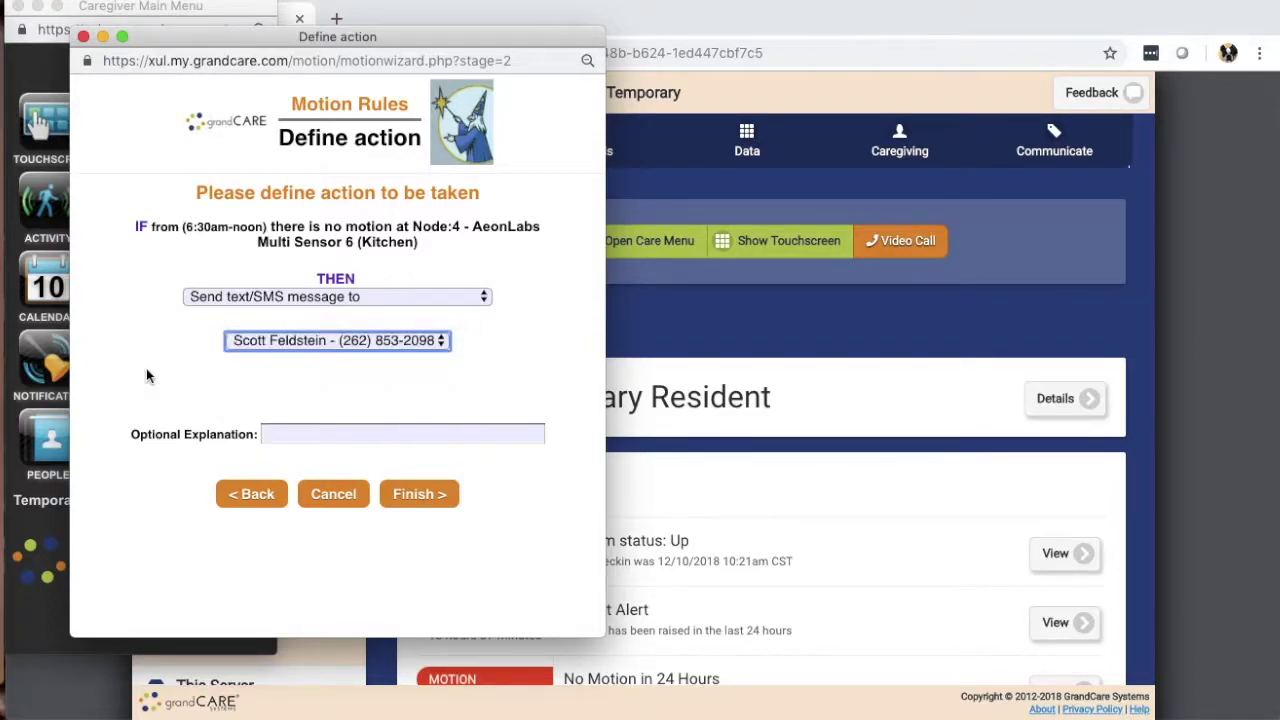
click(417, 496)
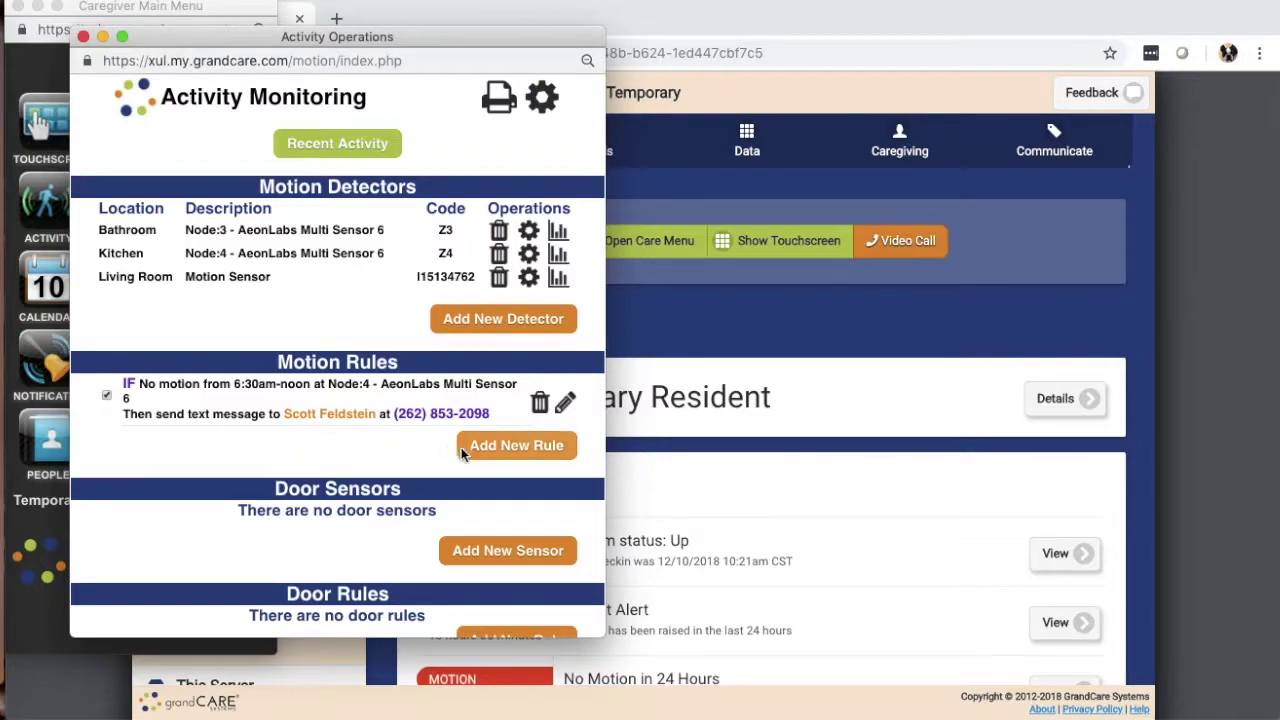
Step: Start a second motion rule with the condition No motion at Node:4 - AeonLabs Multi Sensor 6 (Kitchen)
click(497, 449)
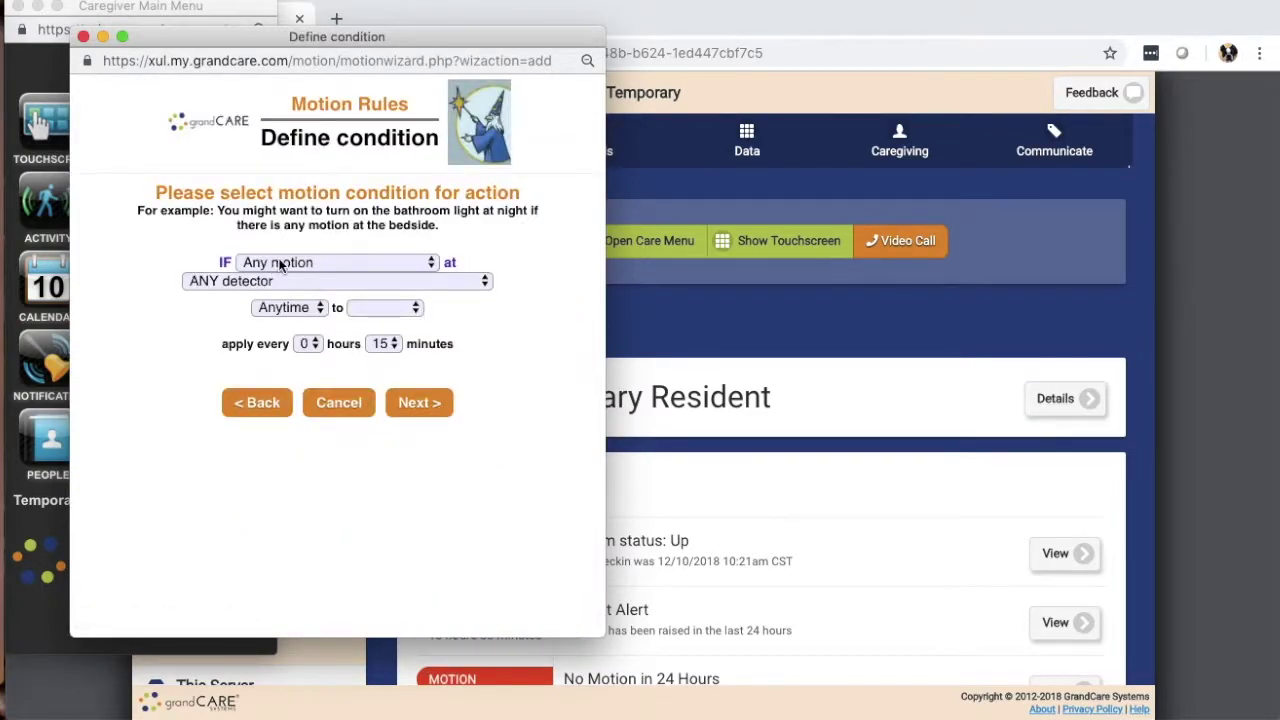
click(282, 262)
click(262, 283)
click(256, 280)
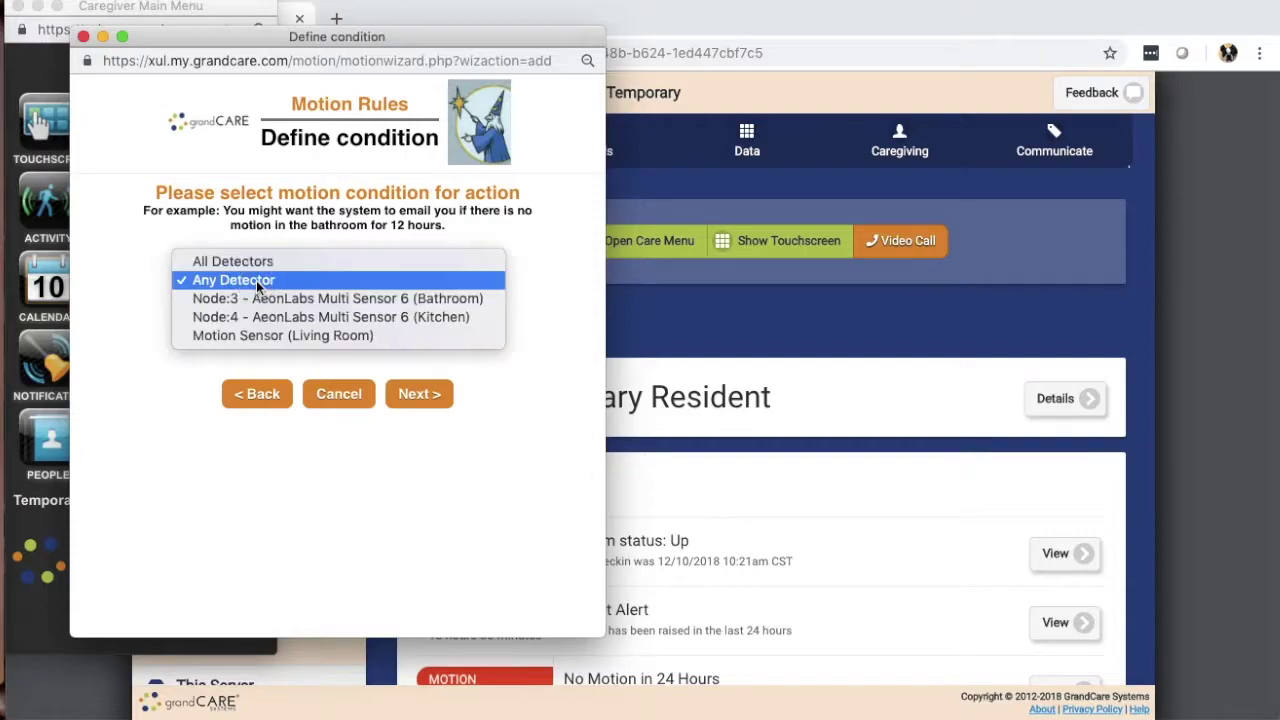
click(263, 316)
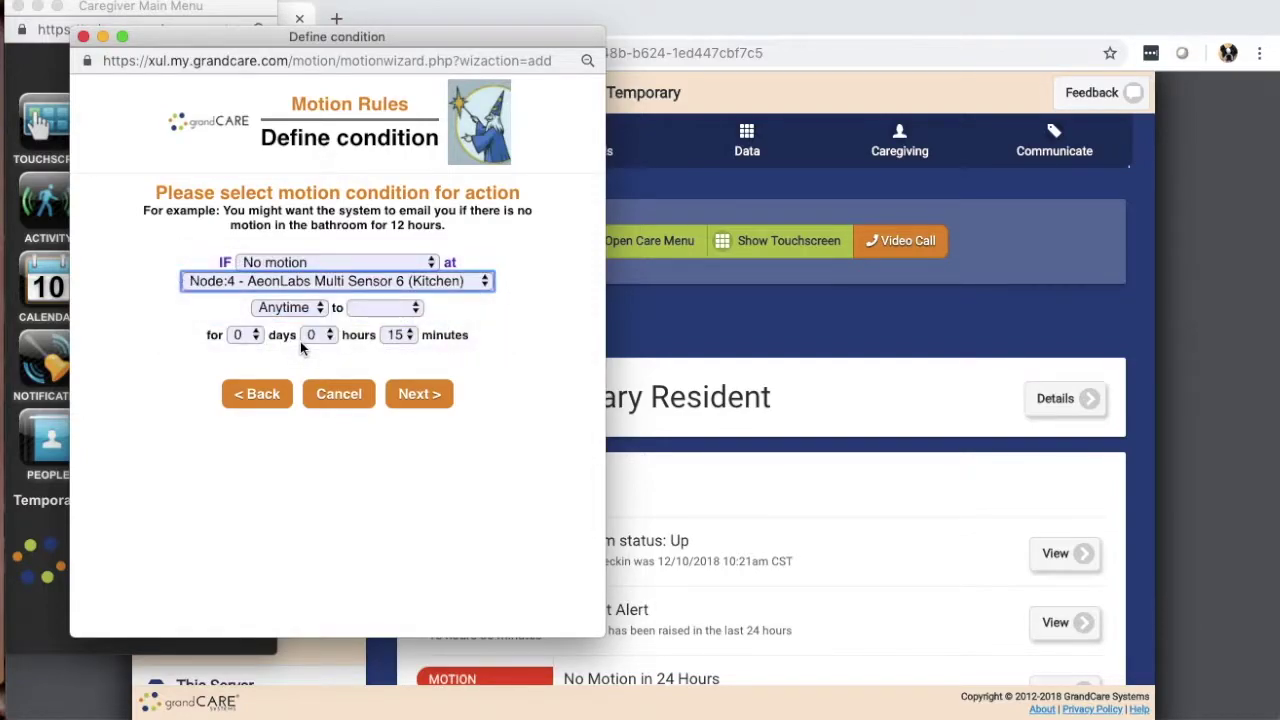
Step: Set the second rule's time window from 6:30am to noon and continue to defining its action
click(304, 307)
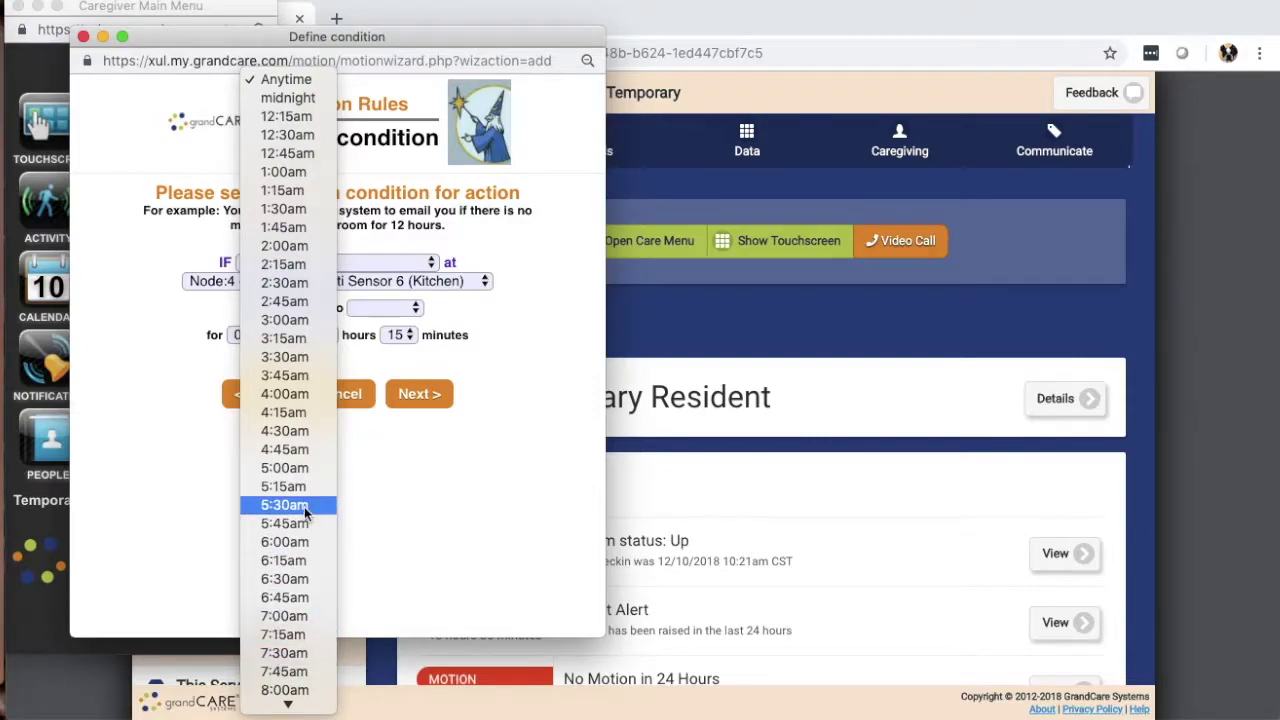
click(302, 584)
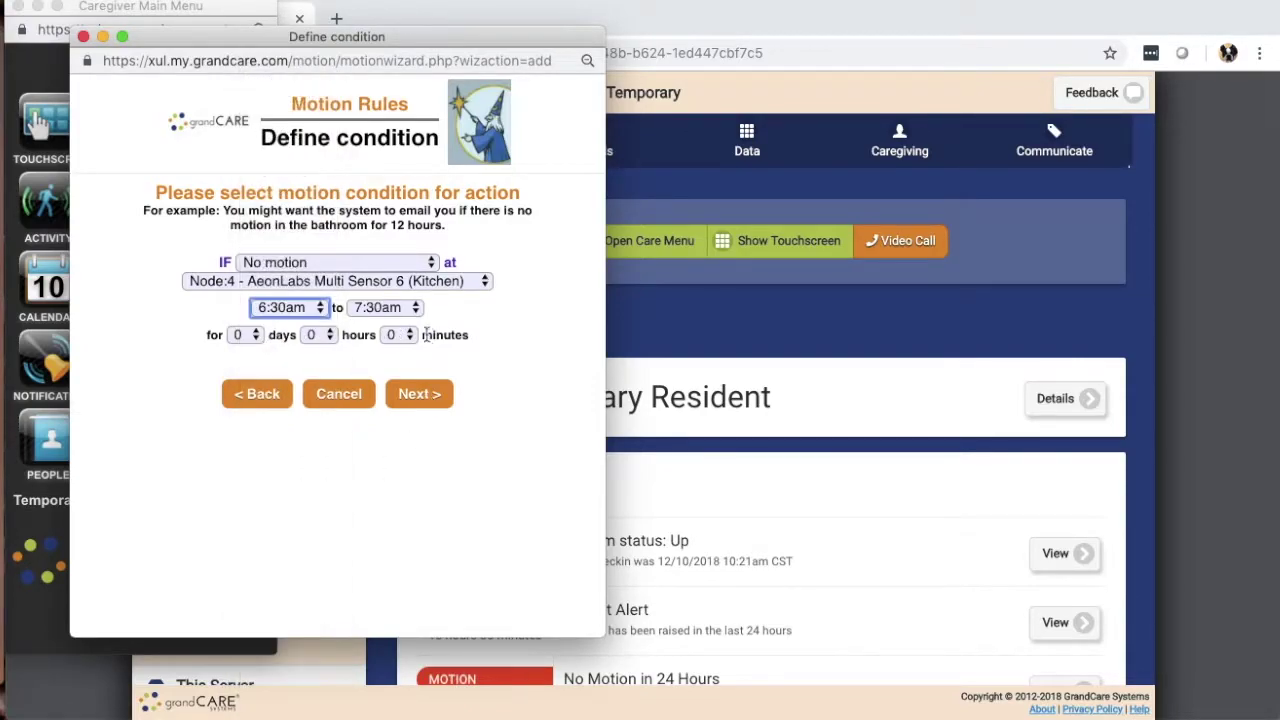
click(416, 310)
click(372, 640)
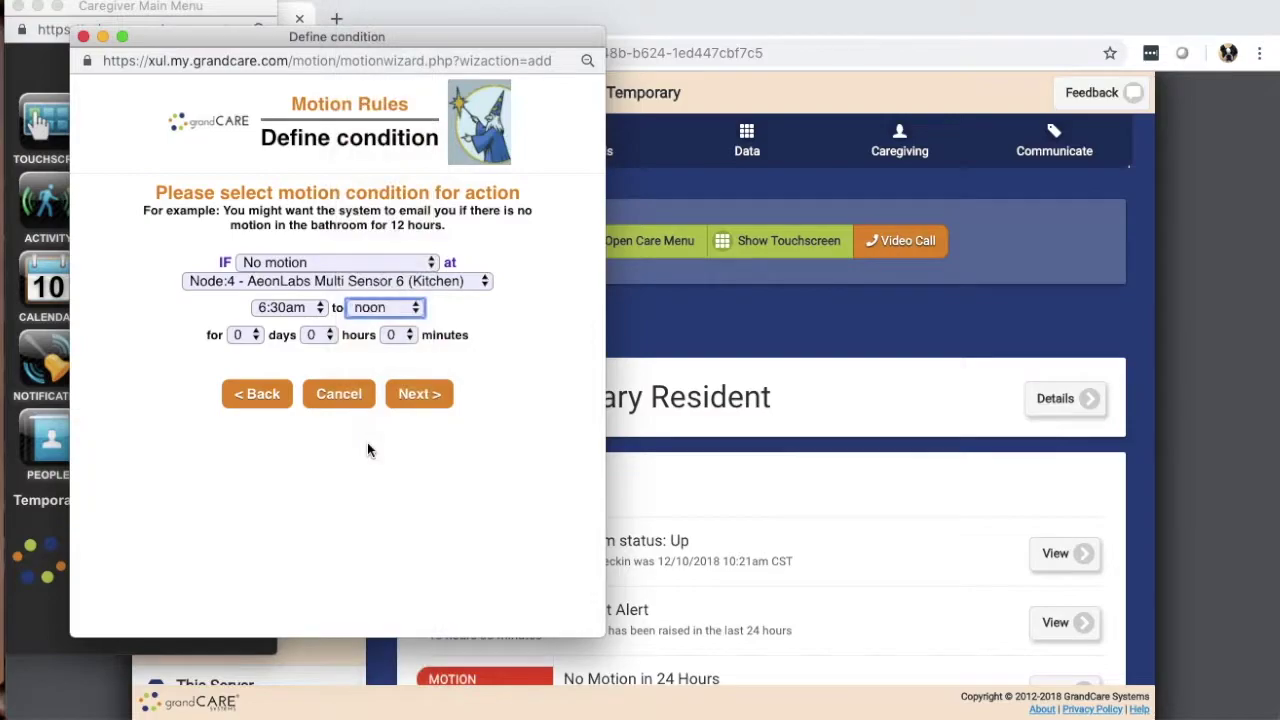
click(435, 397)
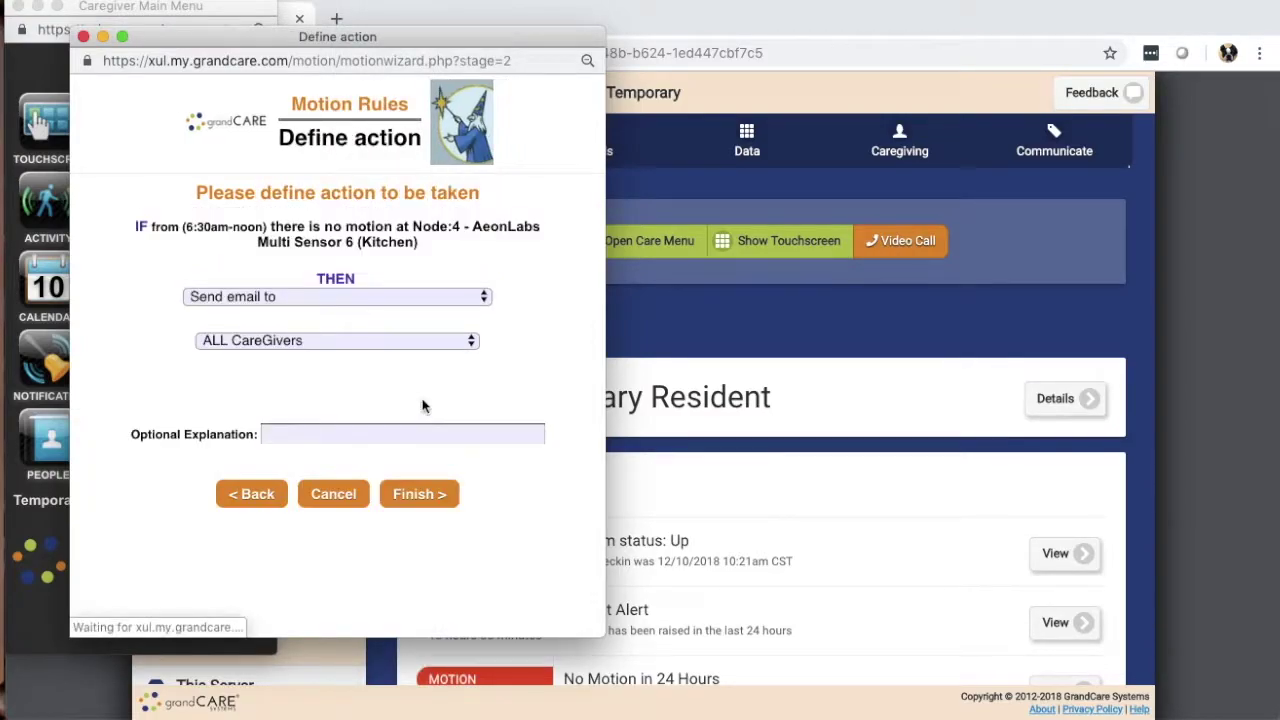
Step: Keep the action as Send email to, choose the first individual caregiver listed, and finish the second rule
click(322, 296)
click(319, 296)
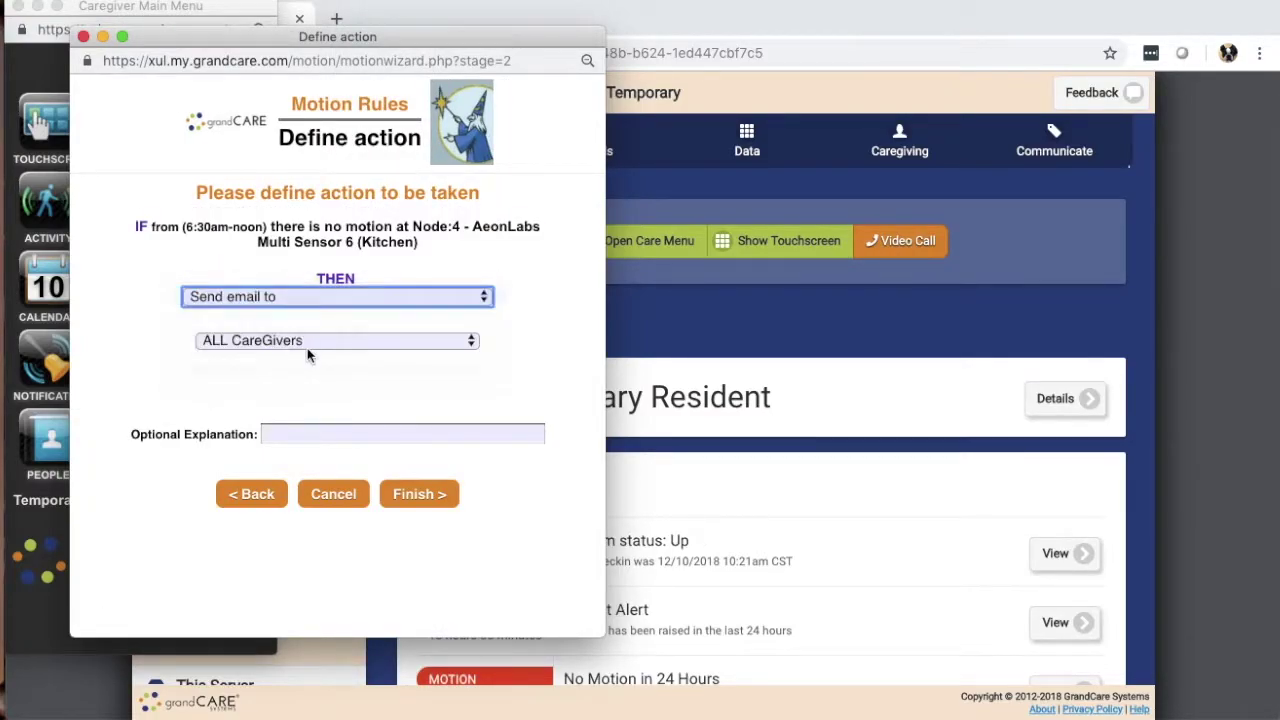
click(322, 340)
click(314, 362)
click(415, 496)
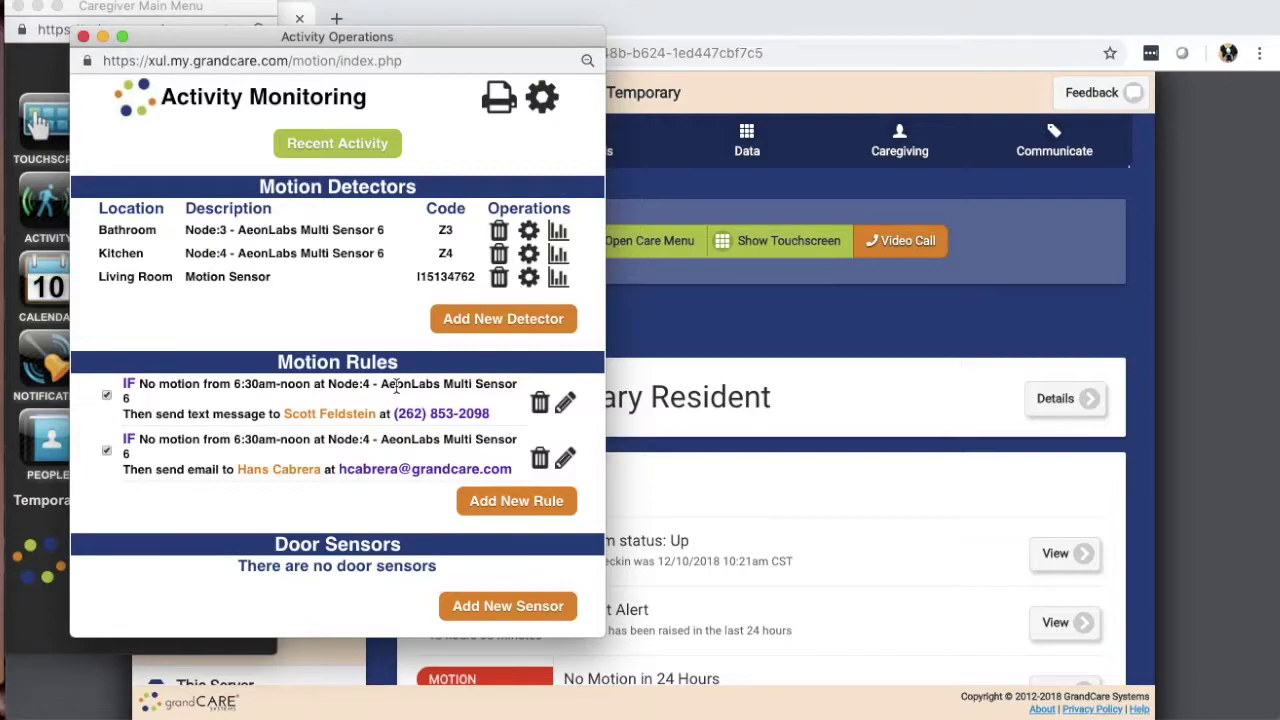
Step: Look over the motion, door and bed sections of Activity Monitoring and close the window
scroll(397, 387, down, 5)
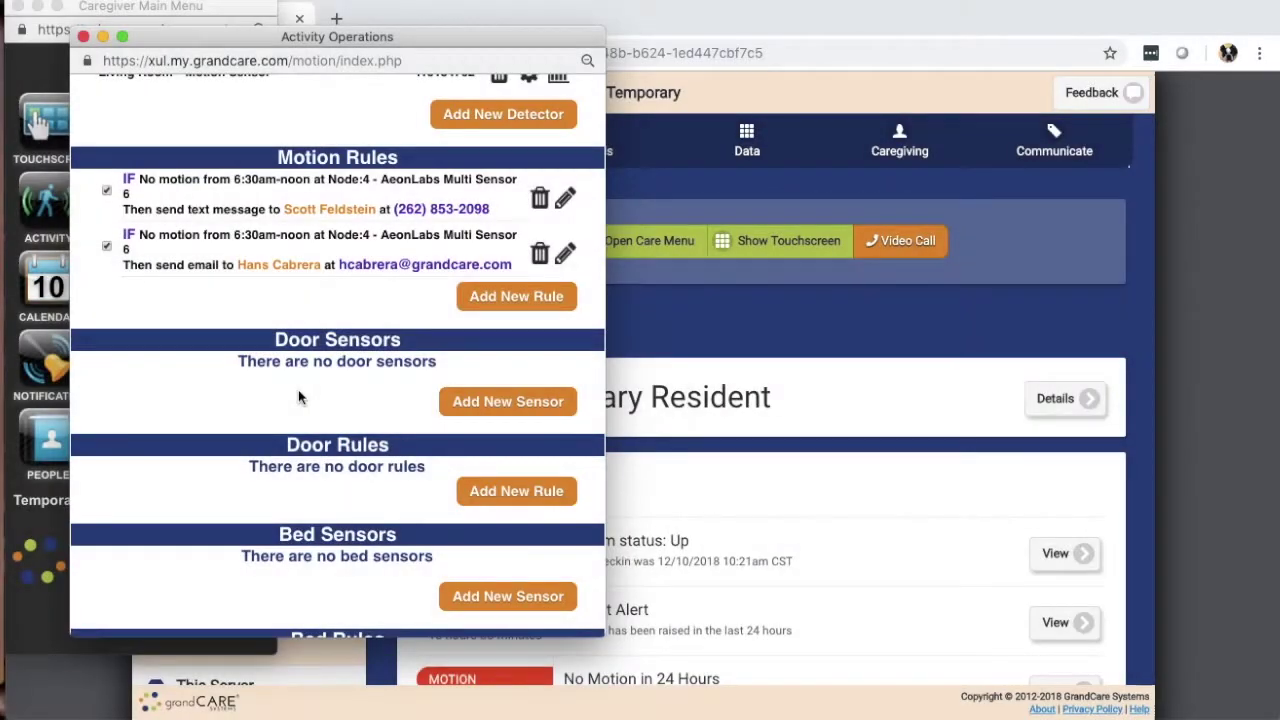
scroll(298, 389, up, 5)
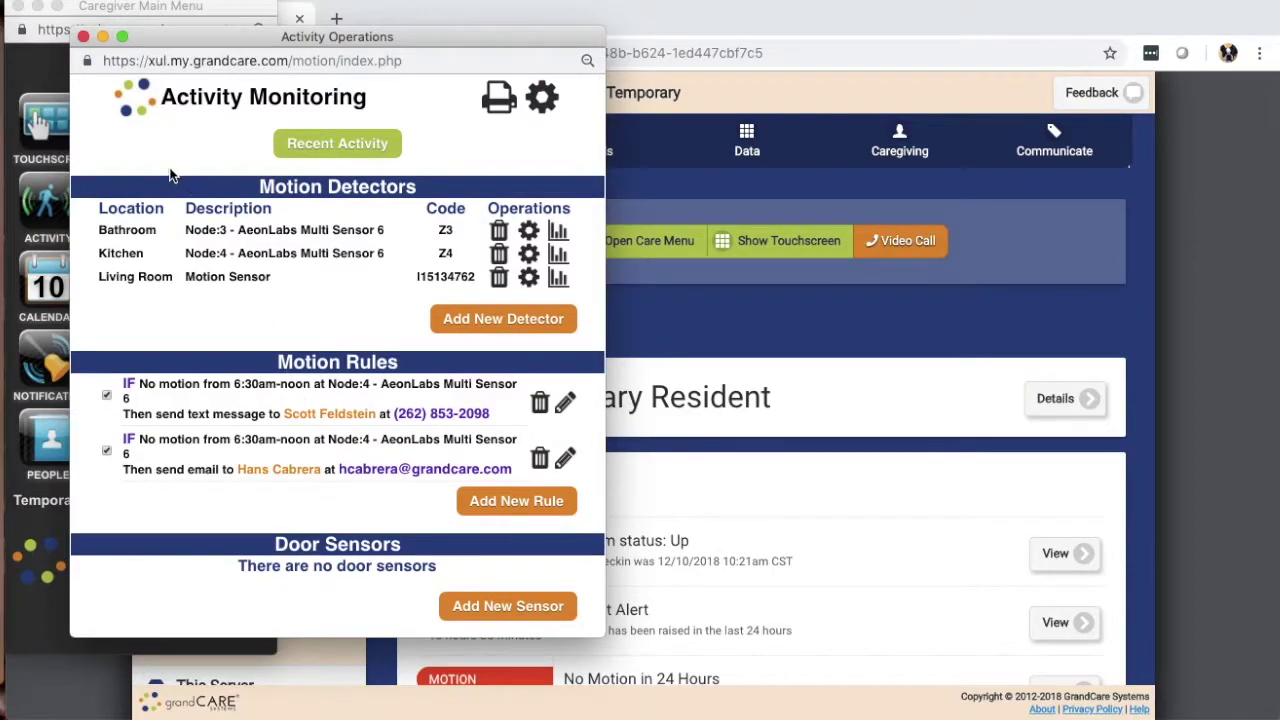
click(84, 38)
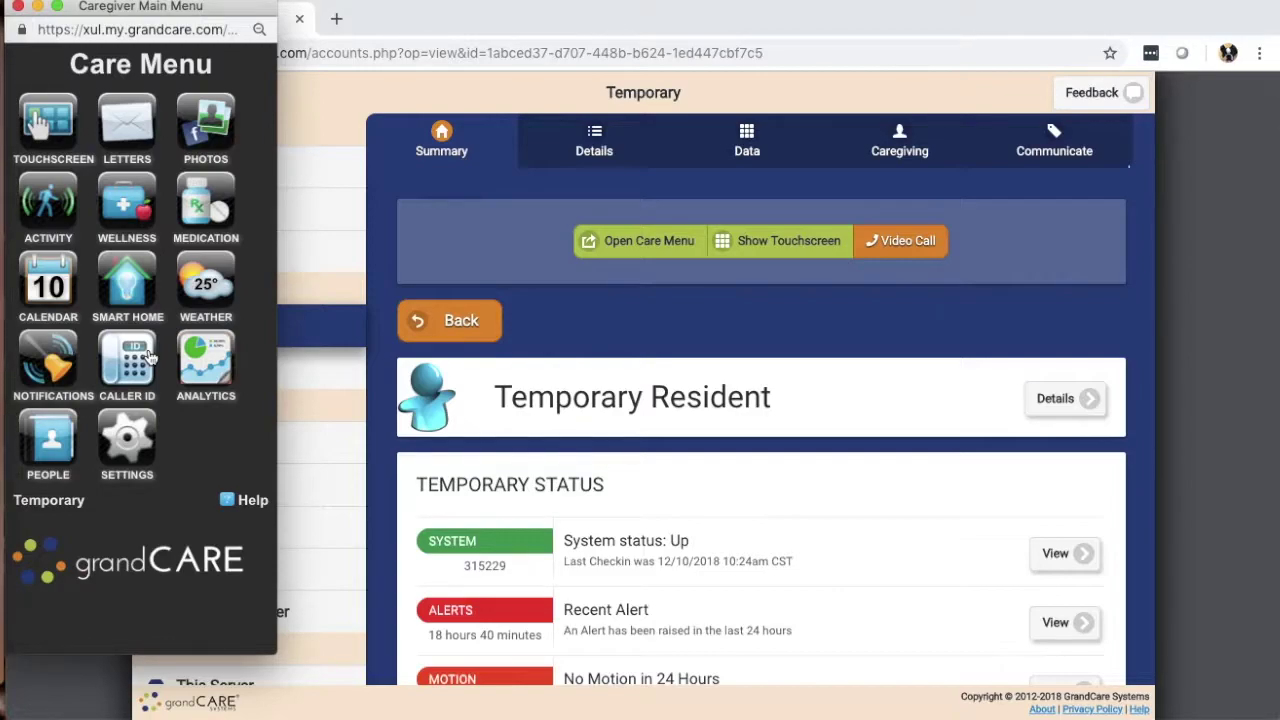
Step: Start a new callout list in Caller ID Operations and name it Family List
click(128, 360)
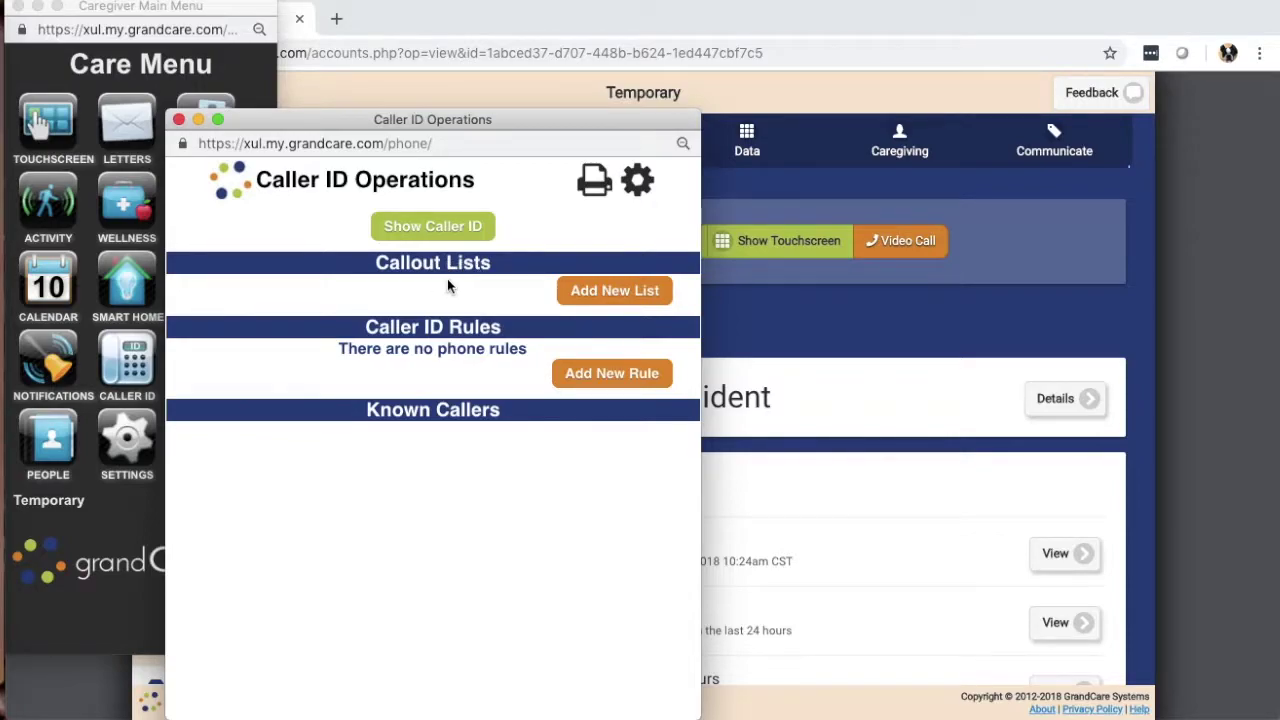
click(591, 289)
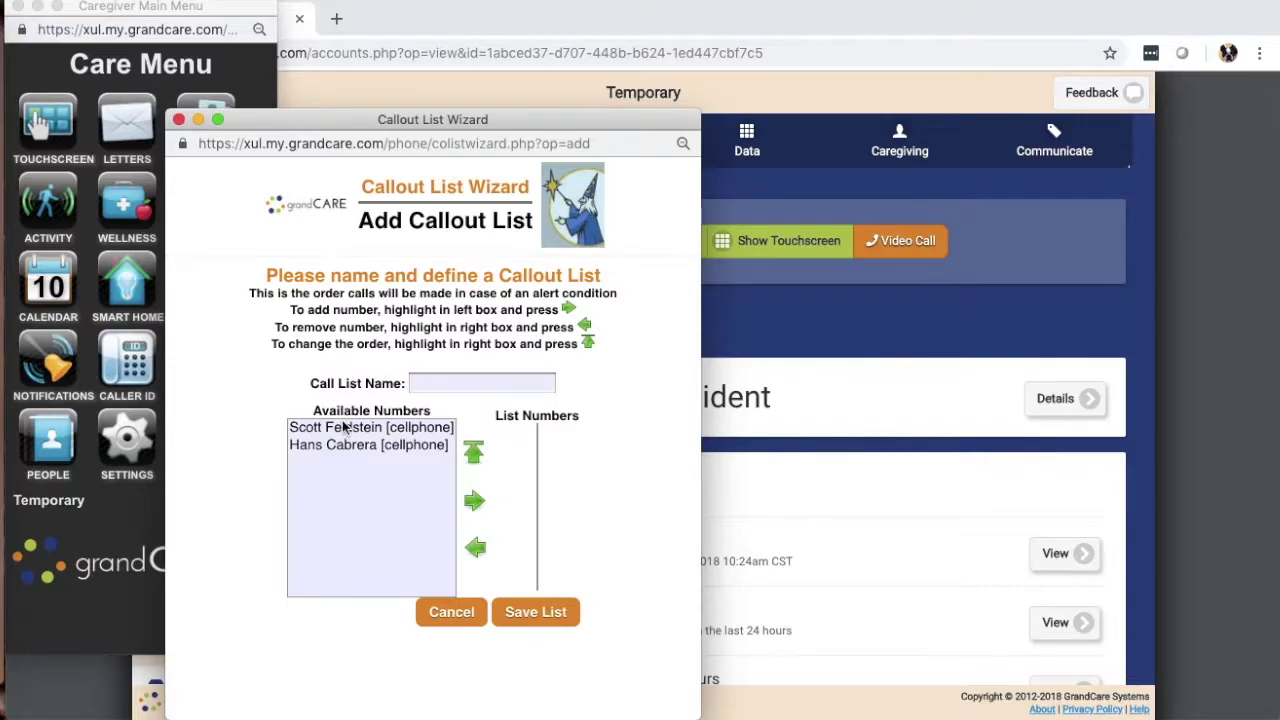
click(340, 430)
click(366, 466)
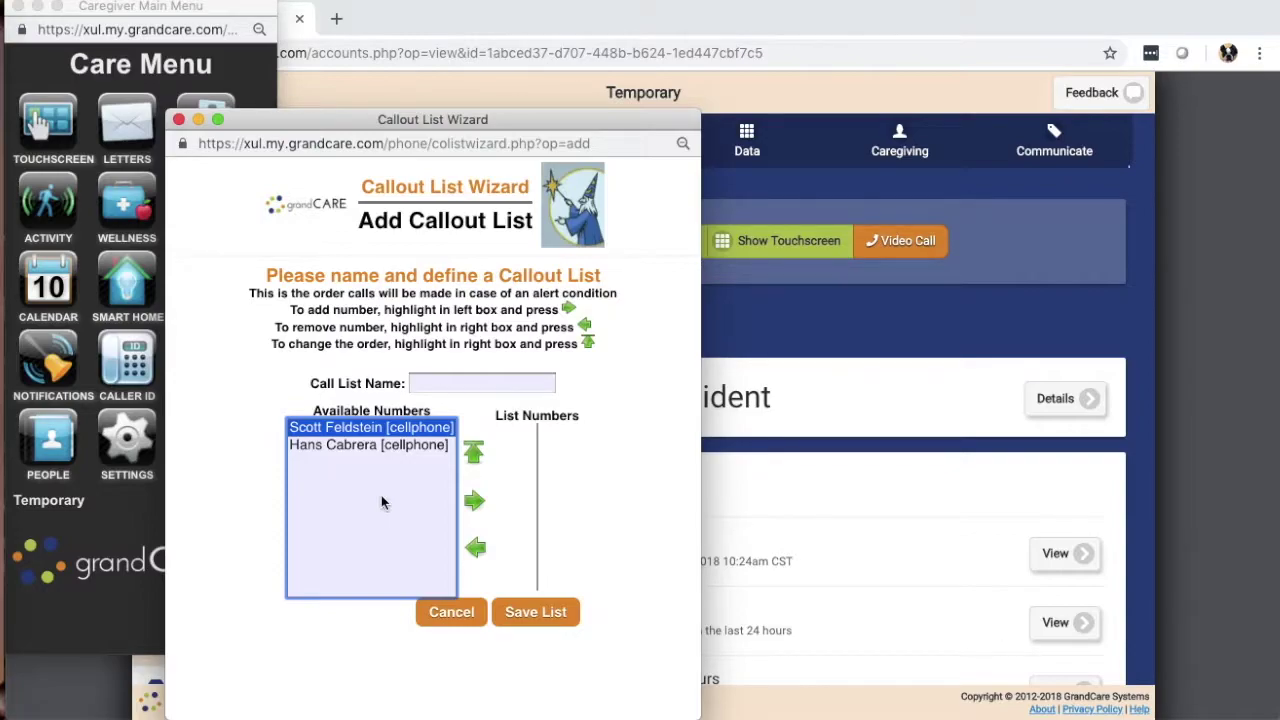
click(448, 381)
text(Family List)
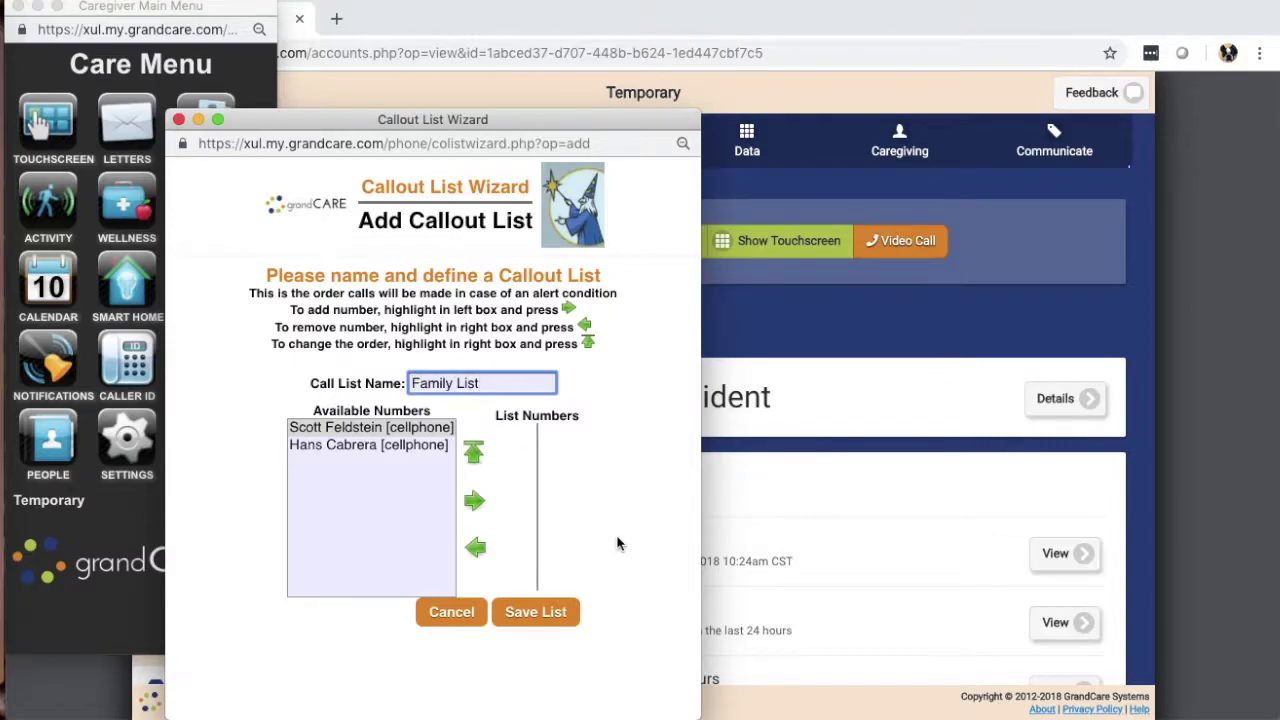
Step: Add the second available caregiver's cellphone to the callout list, followed by the remaining caregiver's cellphone, and save the list
click(390, 447)
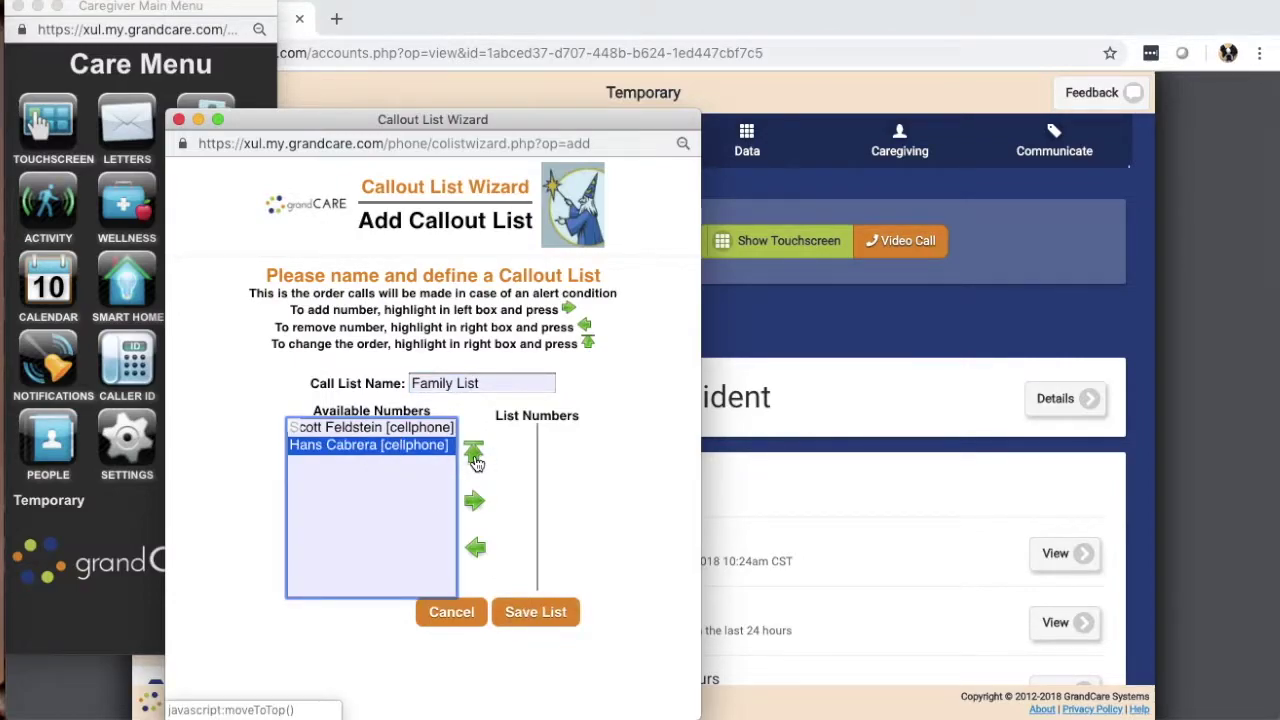
click(475, 457)
click(396, 445)
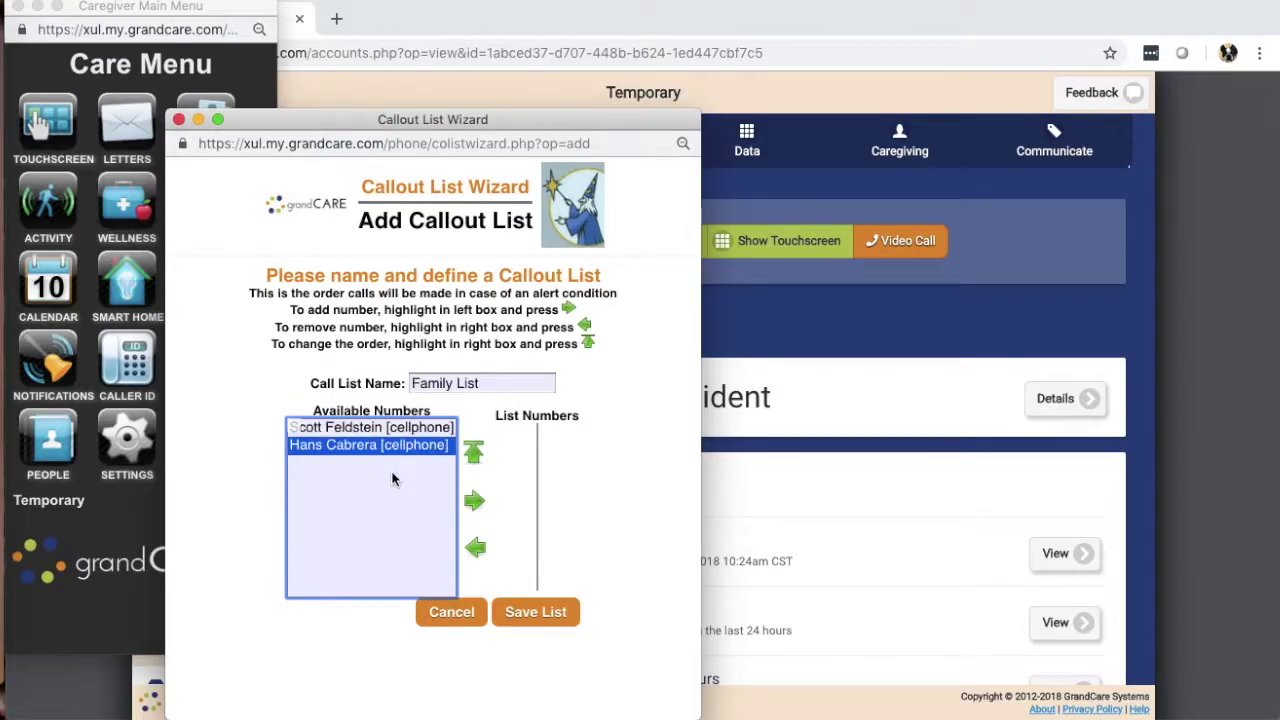
click(474, 500)
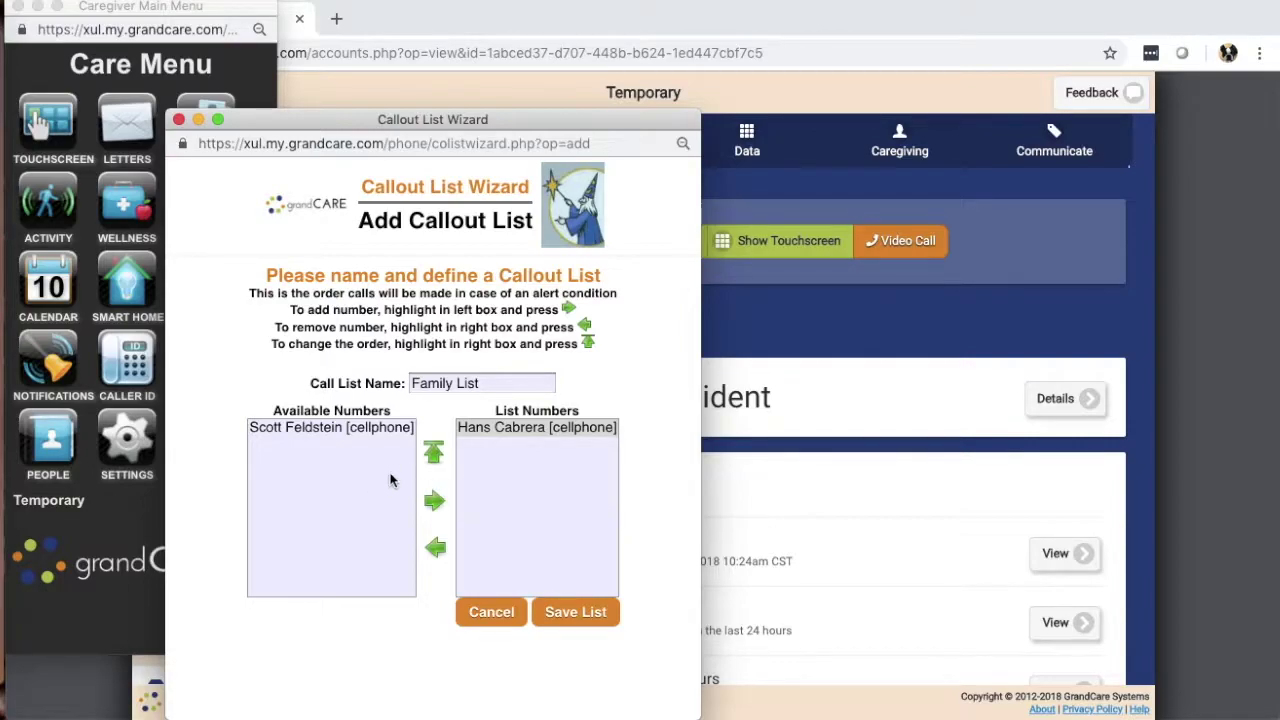
click(348, 428)
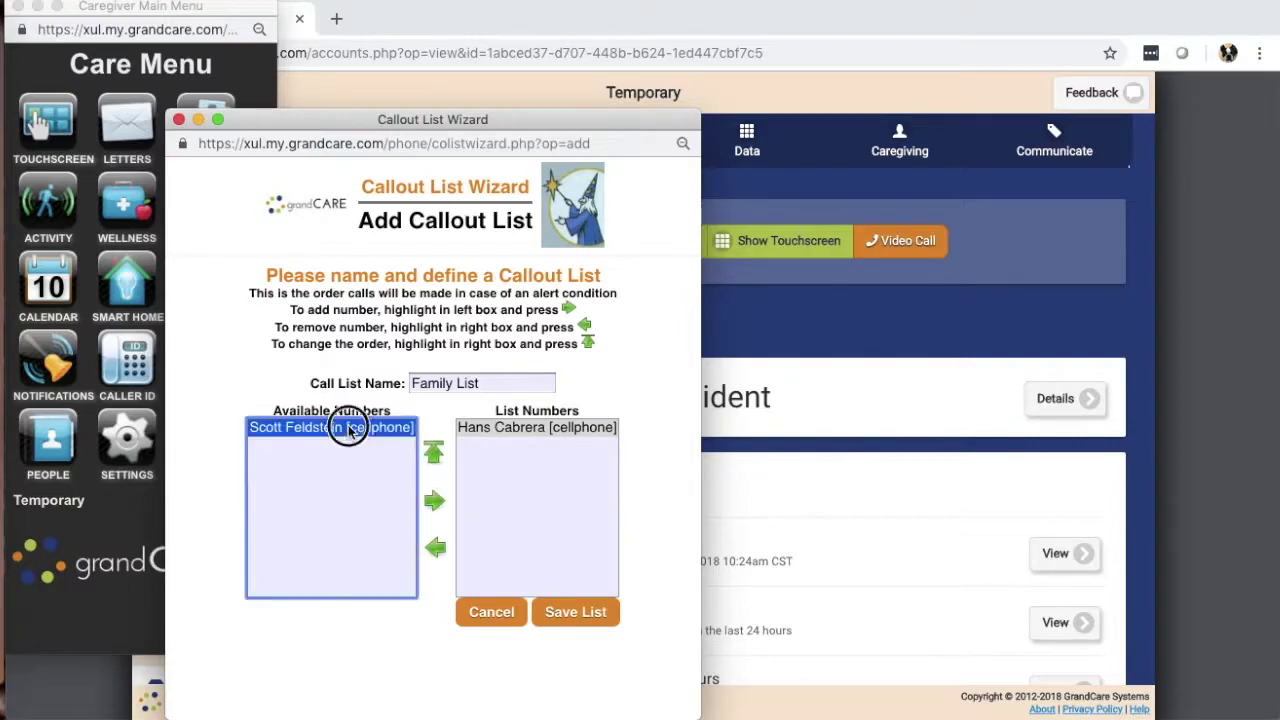
click(432, 498)
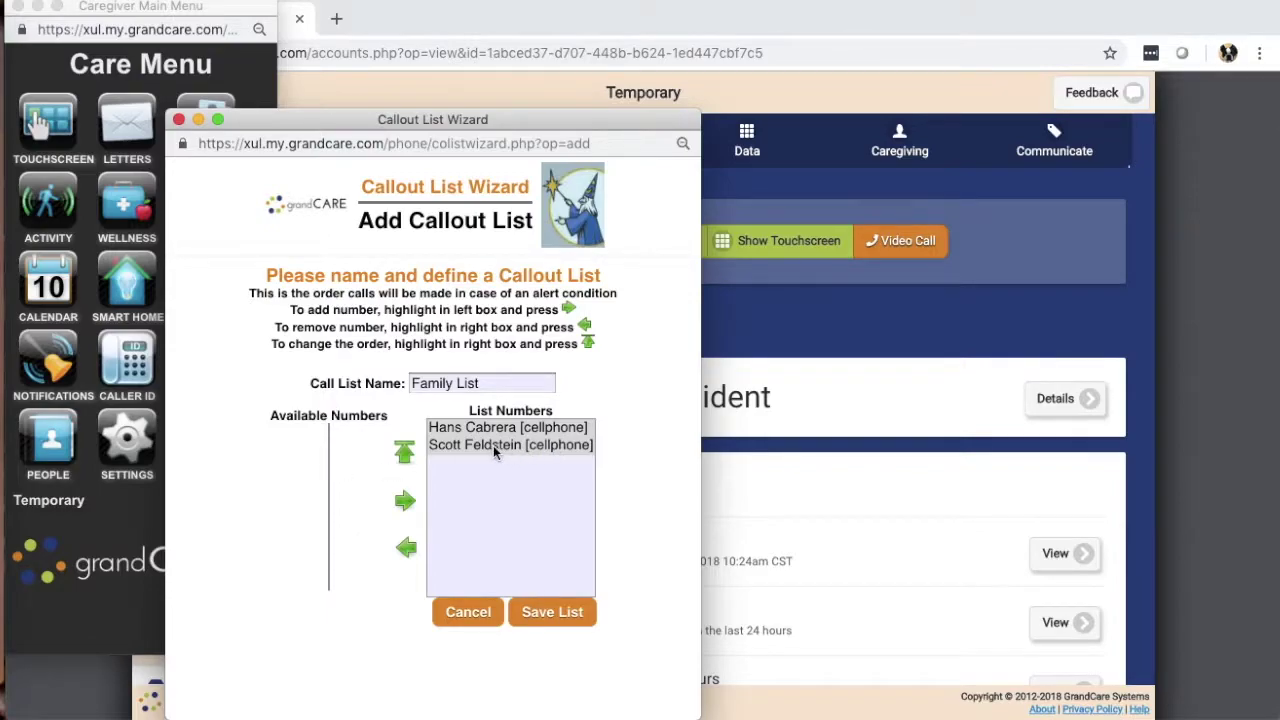
click(543, 618)
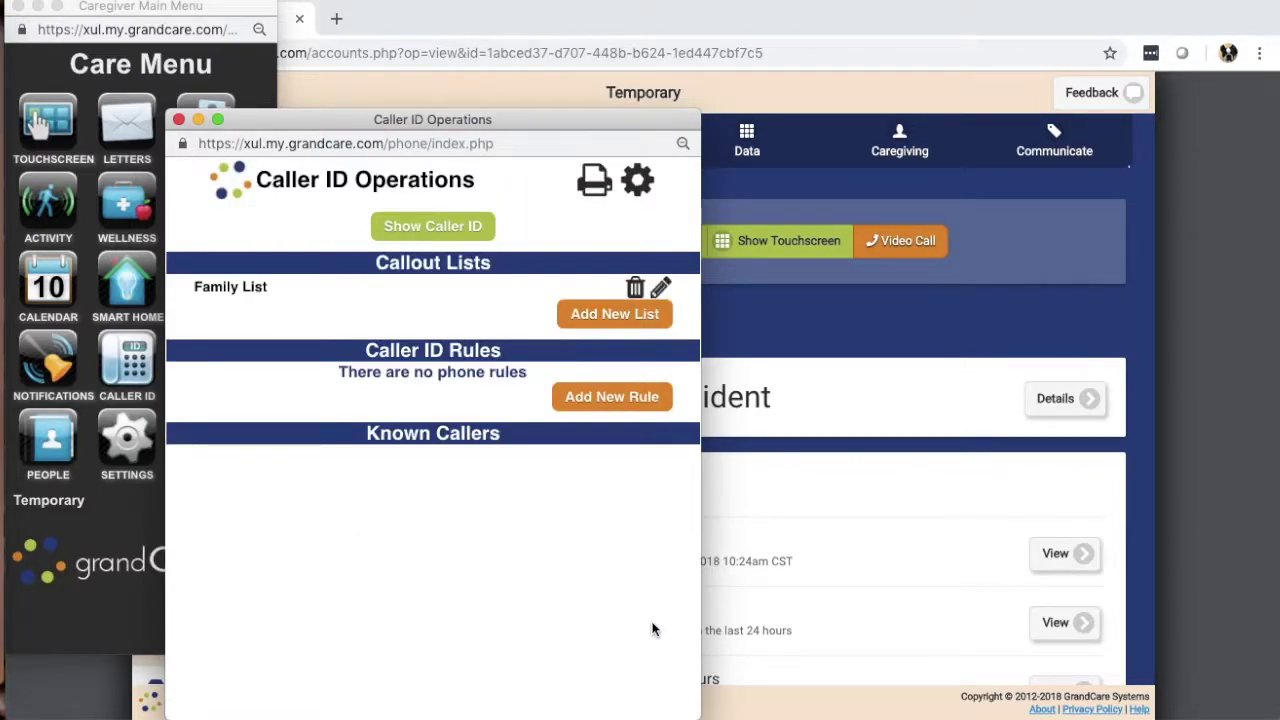
Step: Return to Activity Monitoring and start a new motion rule with the condition Excessive Motion (over 80%)
click(178, 120)
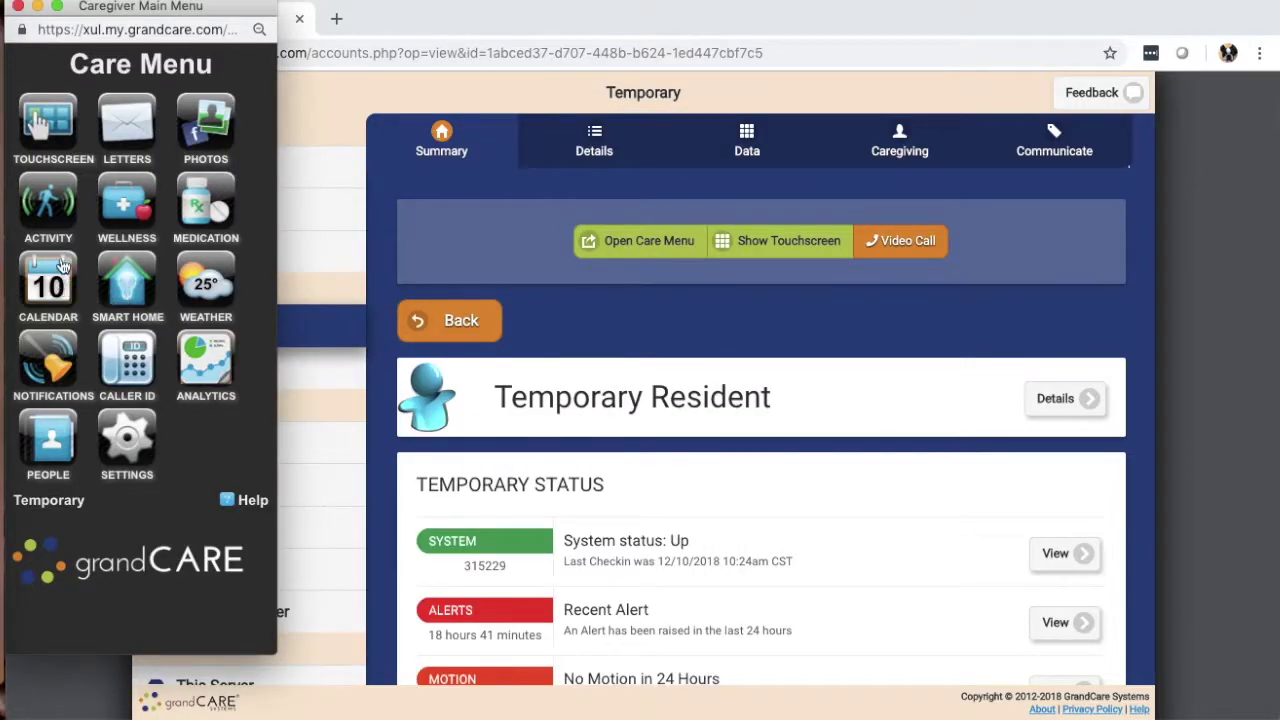
click(53, 207)
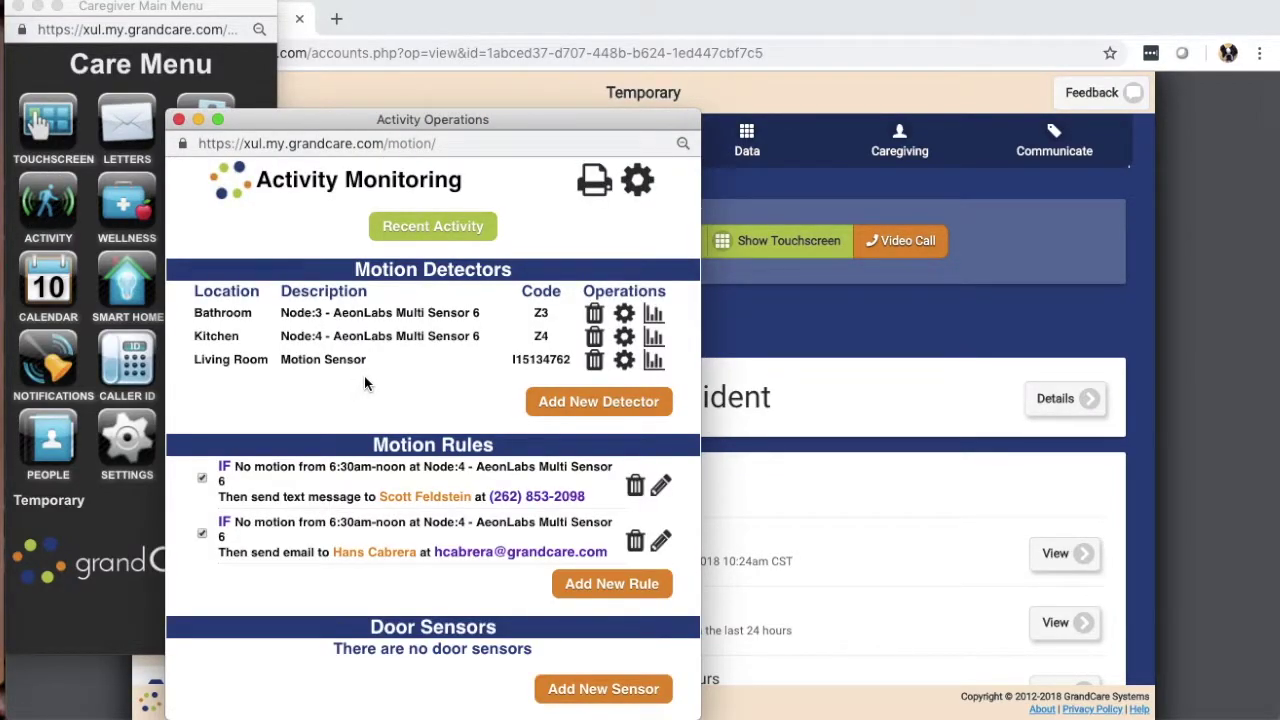
click(601, 587)
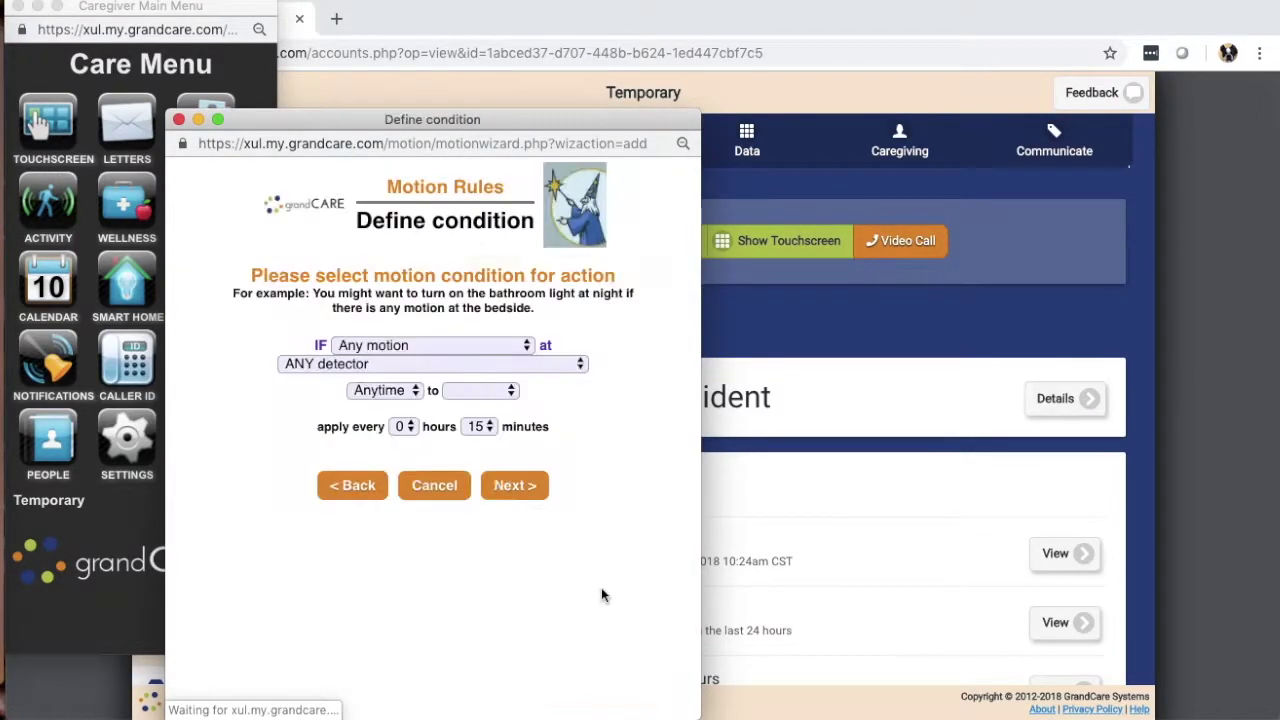
click(395, 347)
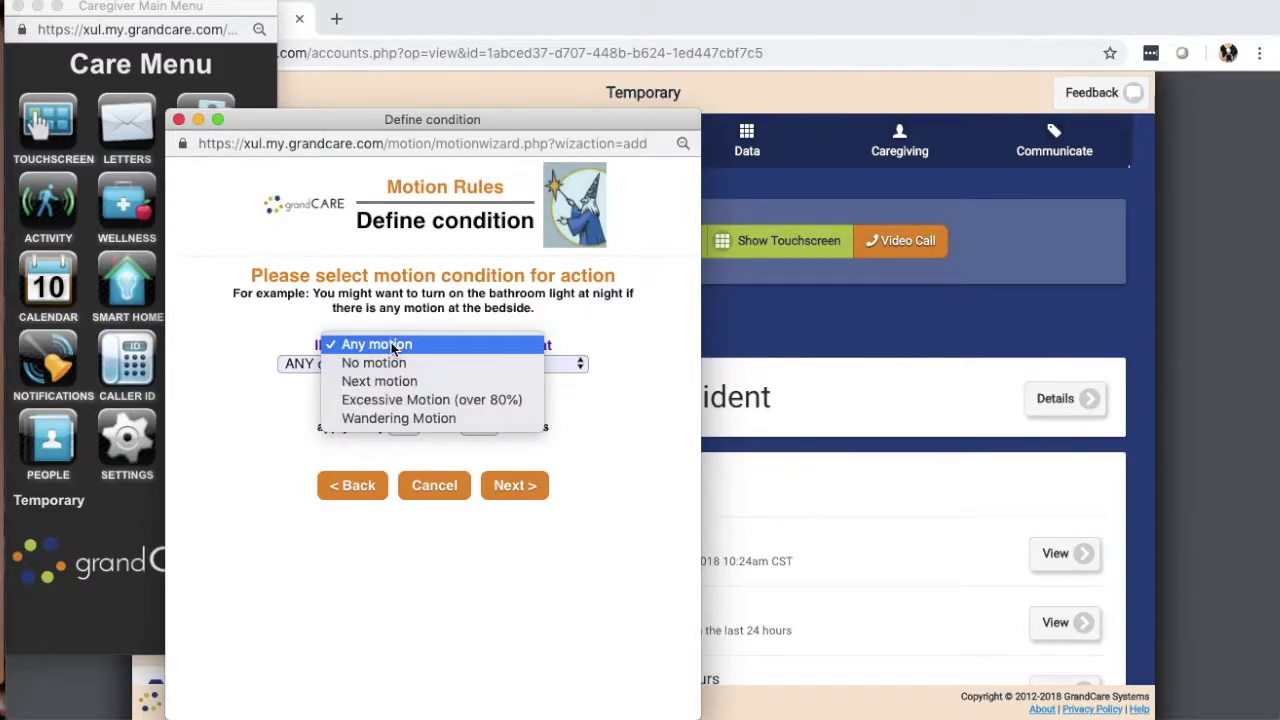
click(380, 362)
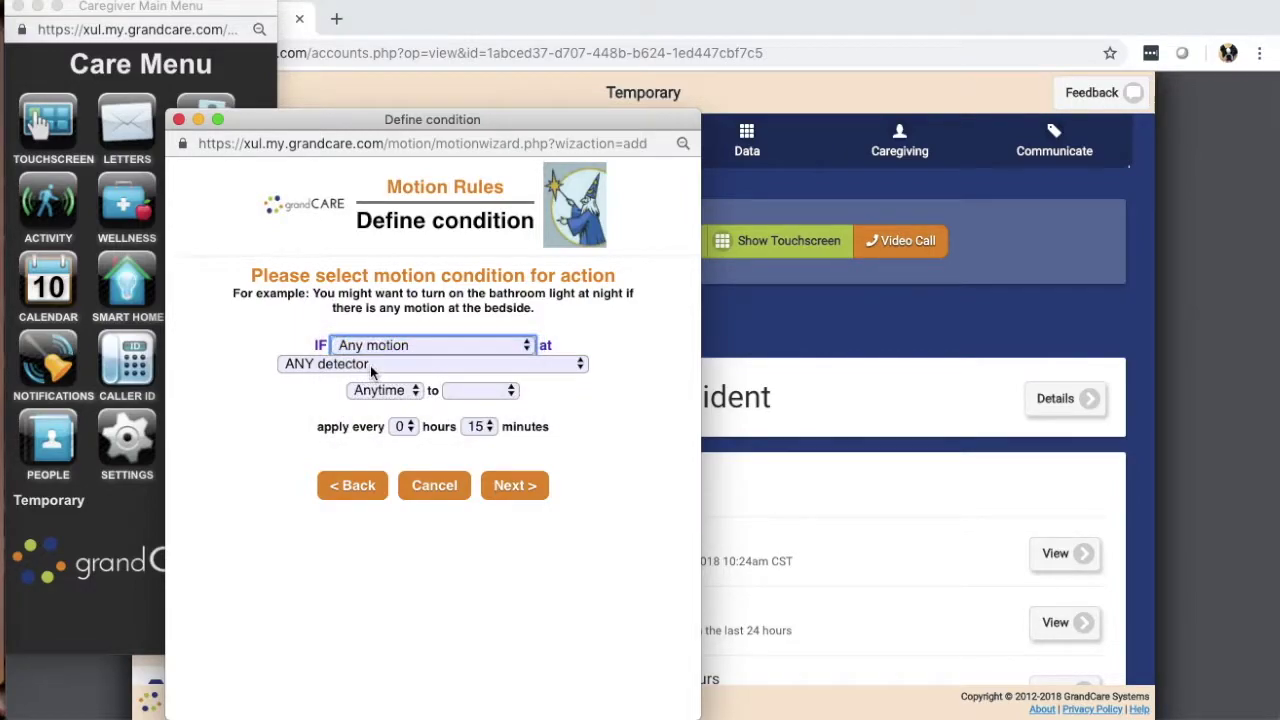
click(371, 365)
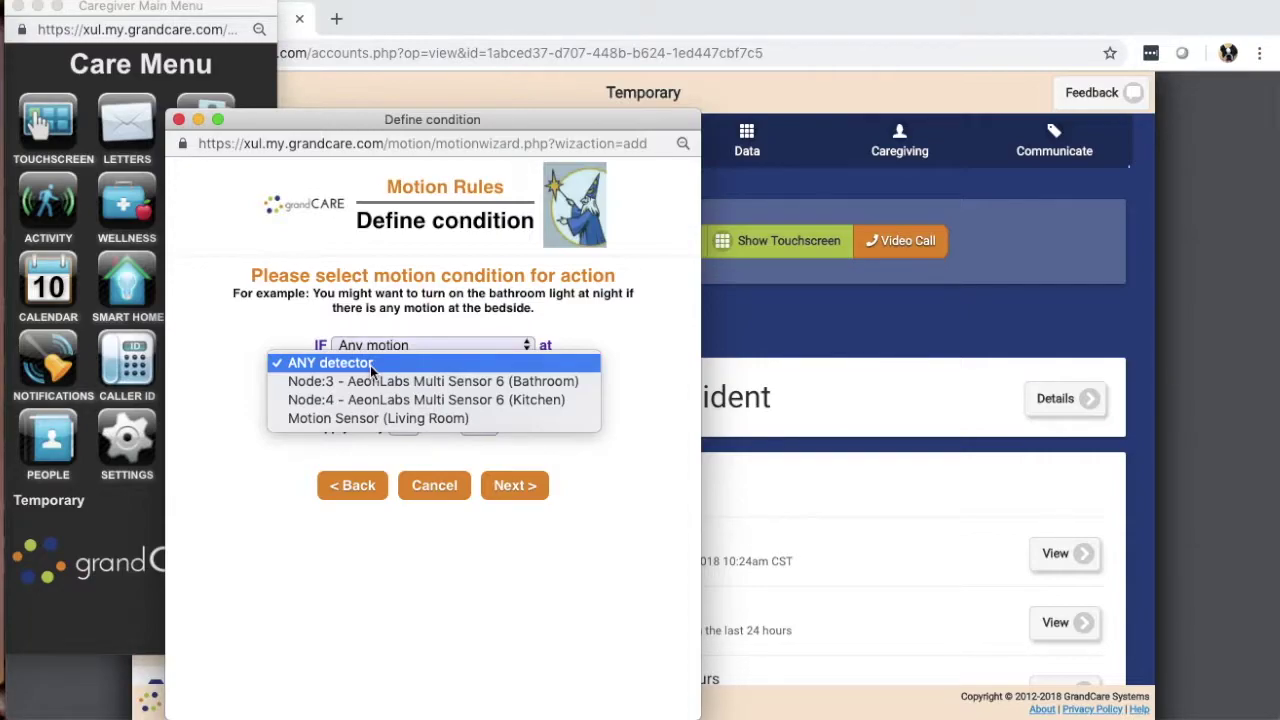
click(385, 346)
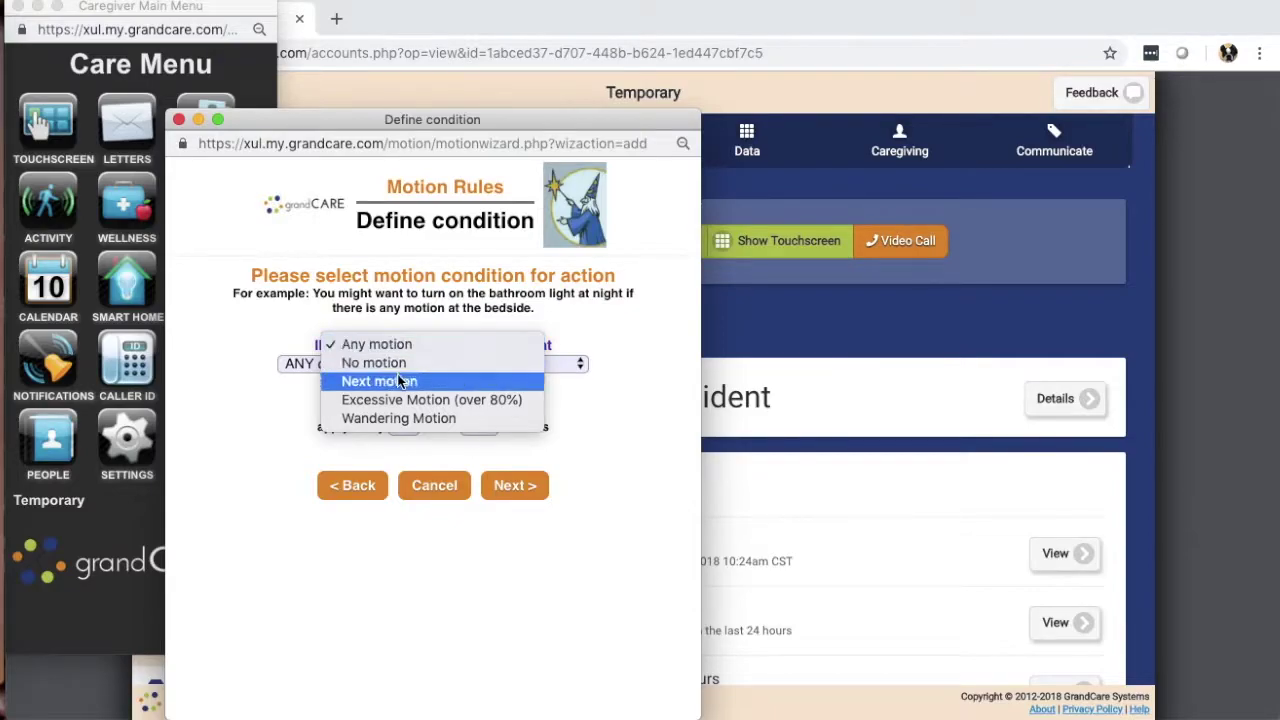
click(400, 399)
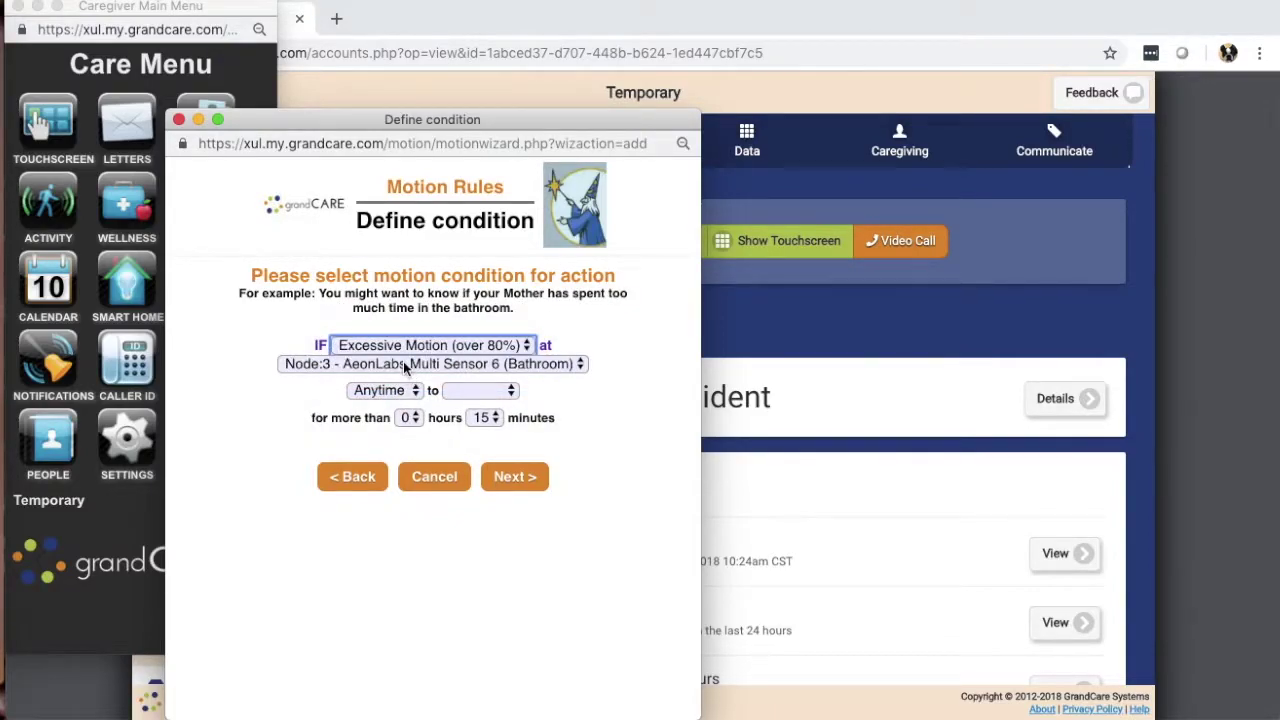
Step: Keep Node:3 - AeonLabs Multi Sensor 6 (Bathroom) as the detector, set the duration to 40 minutes and continue to defining the action
click(403, 363)
click(406, 366)
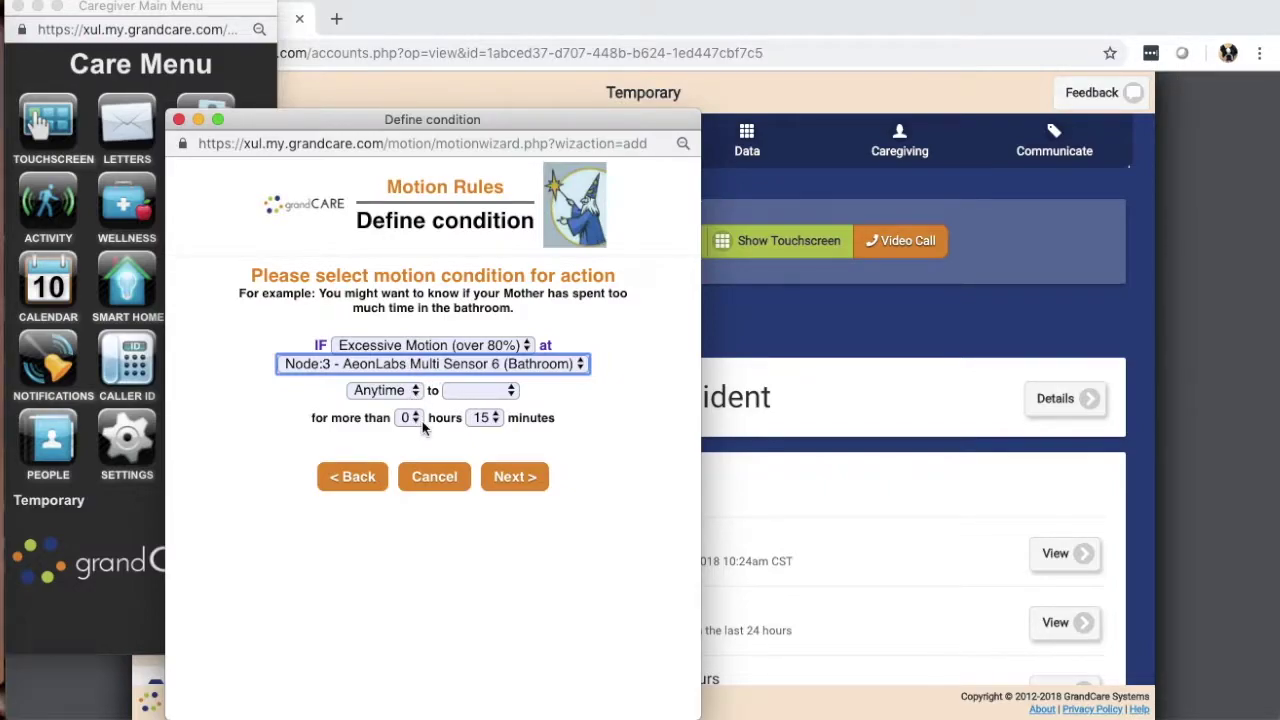
click(496, 418)
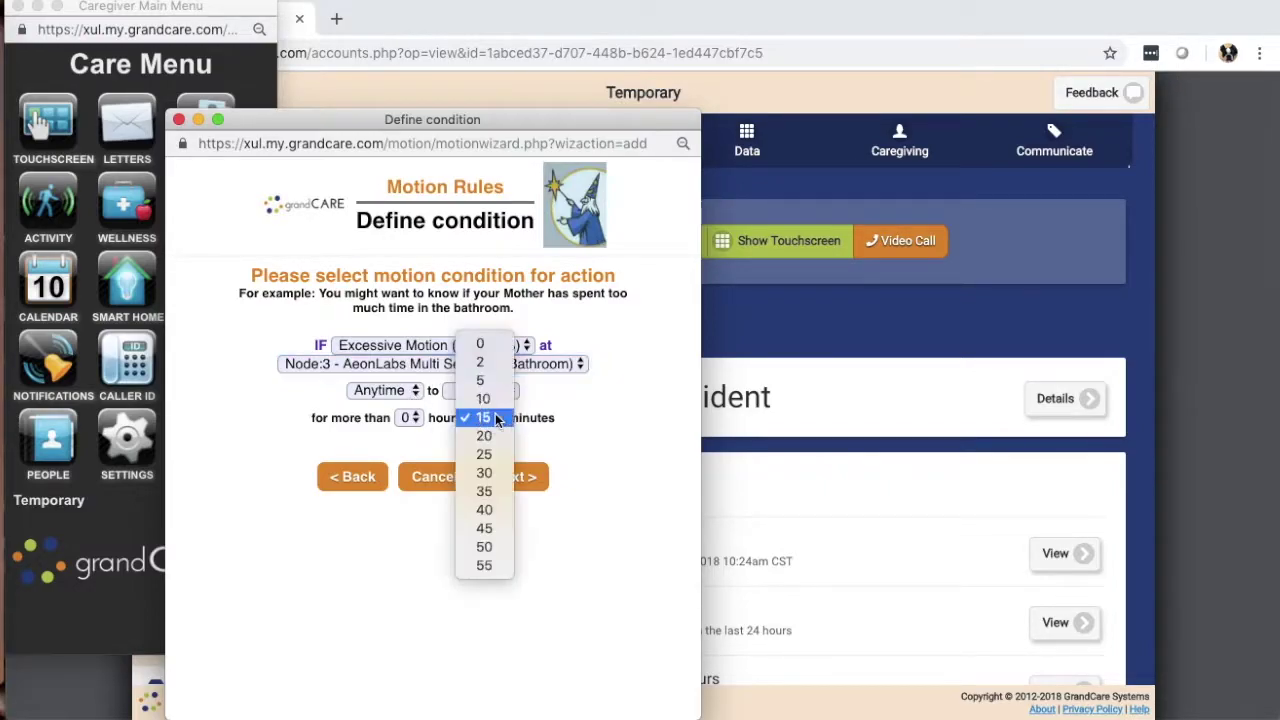
click(480, 509)
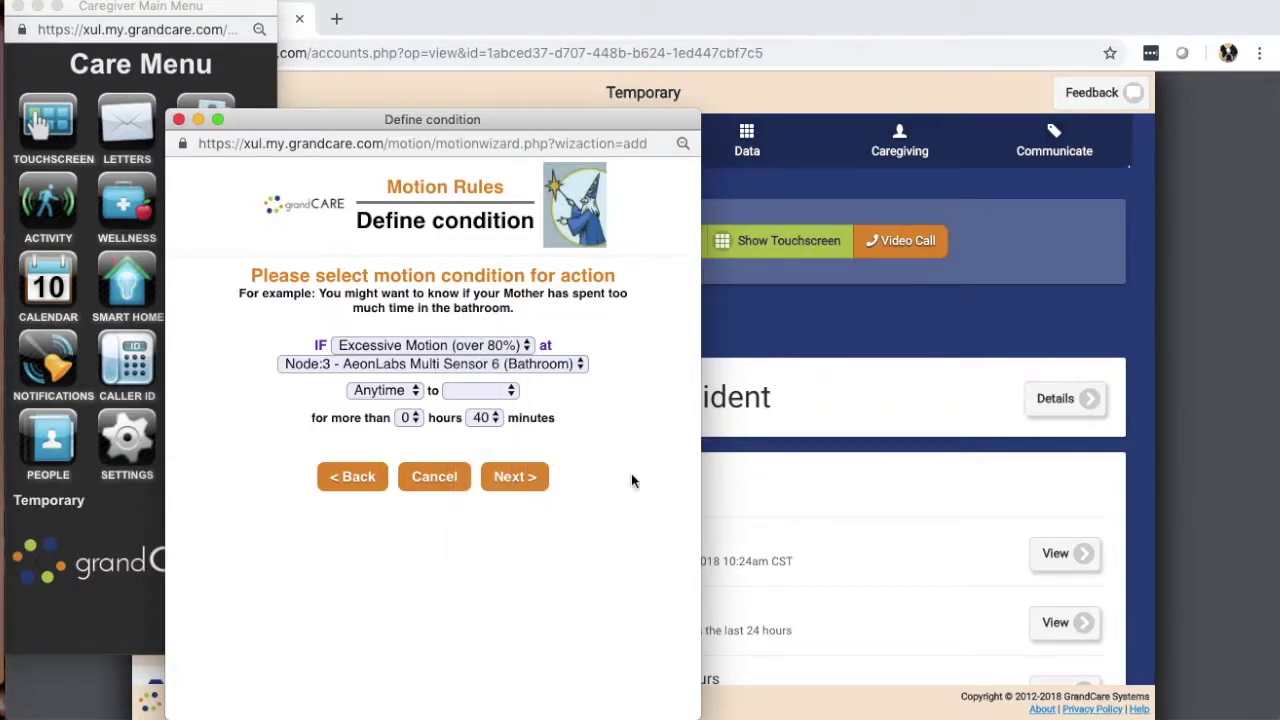
click(507, 477)
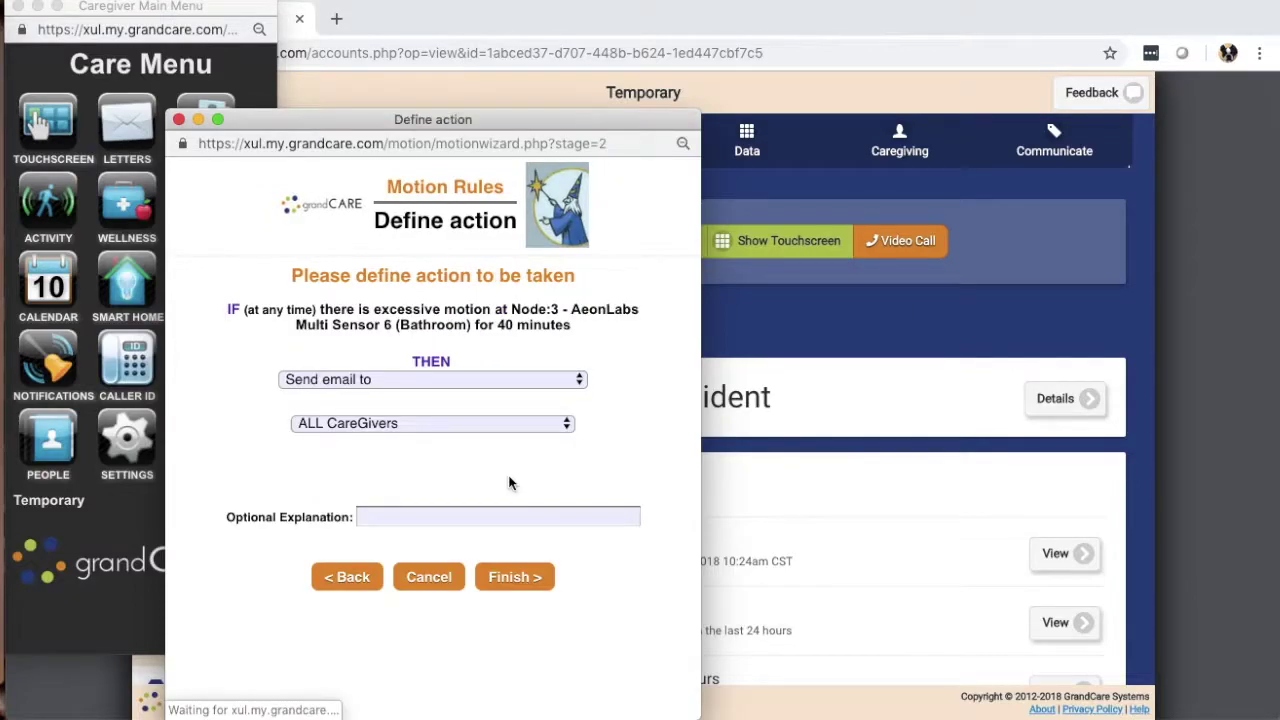
Step: Set the rule's action to Contact Callout List with Family List and finish the rule
click(393, 381)
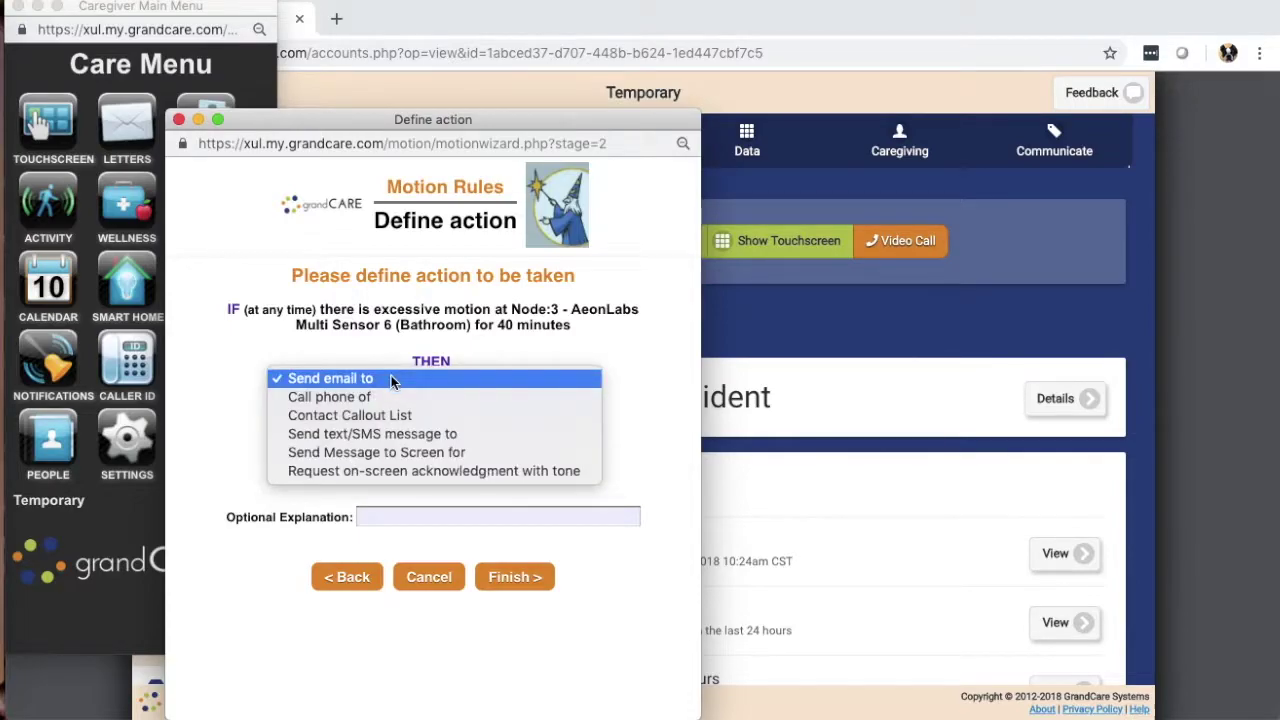
click(449, 415)
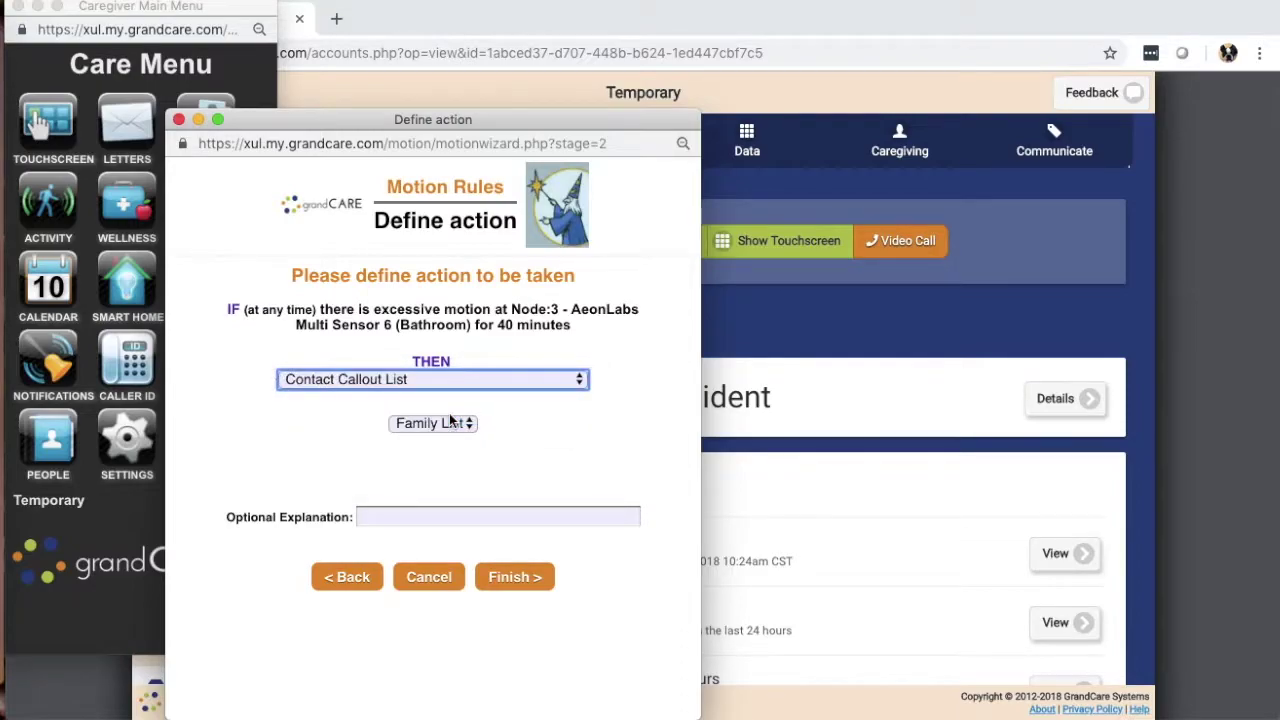
click(468, 425)
click(528, 425)
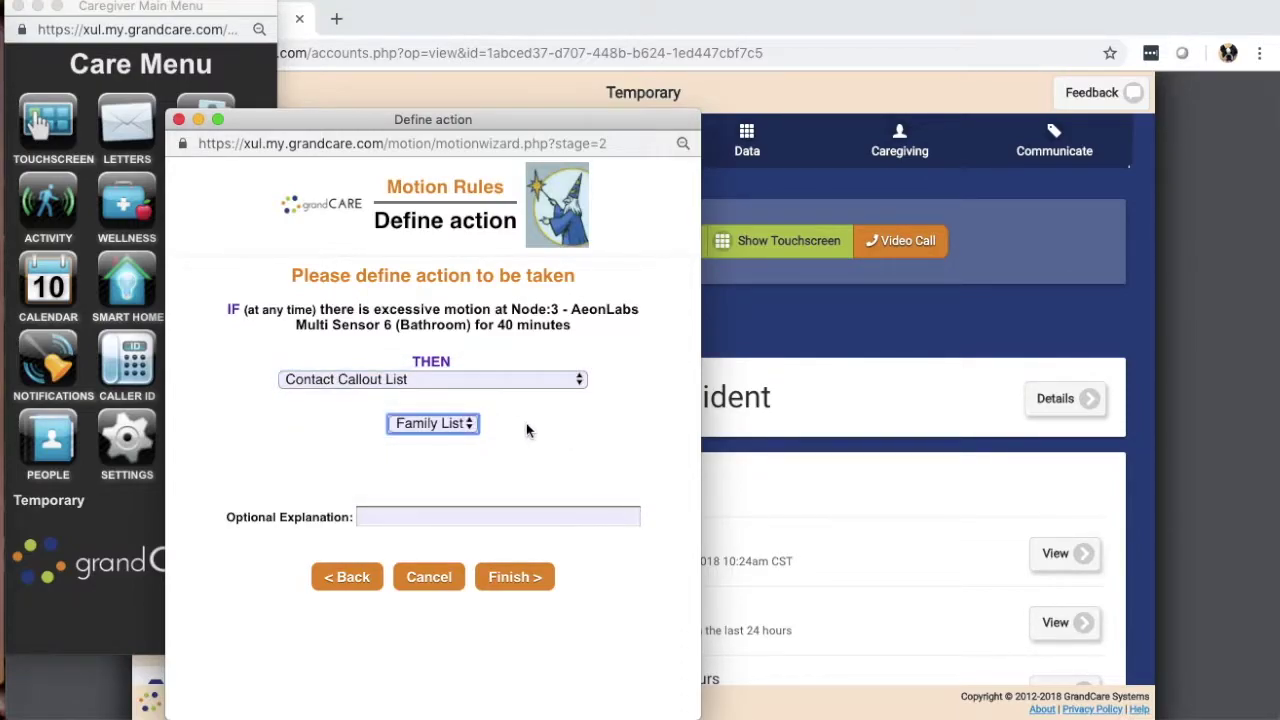
click(518, 577)
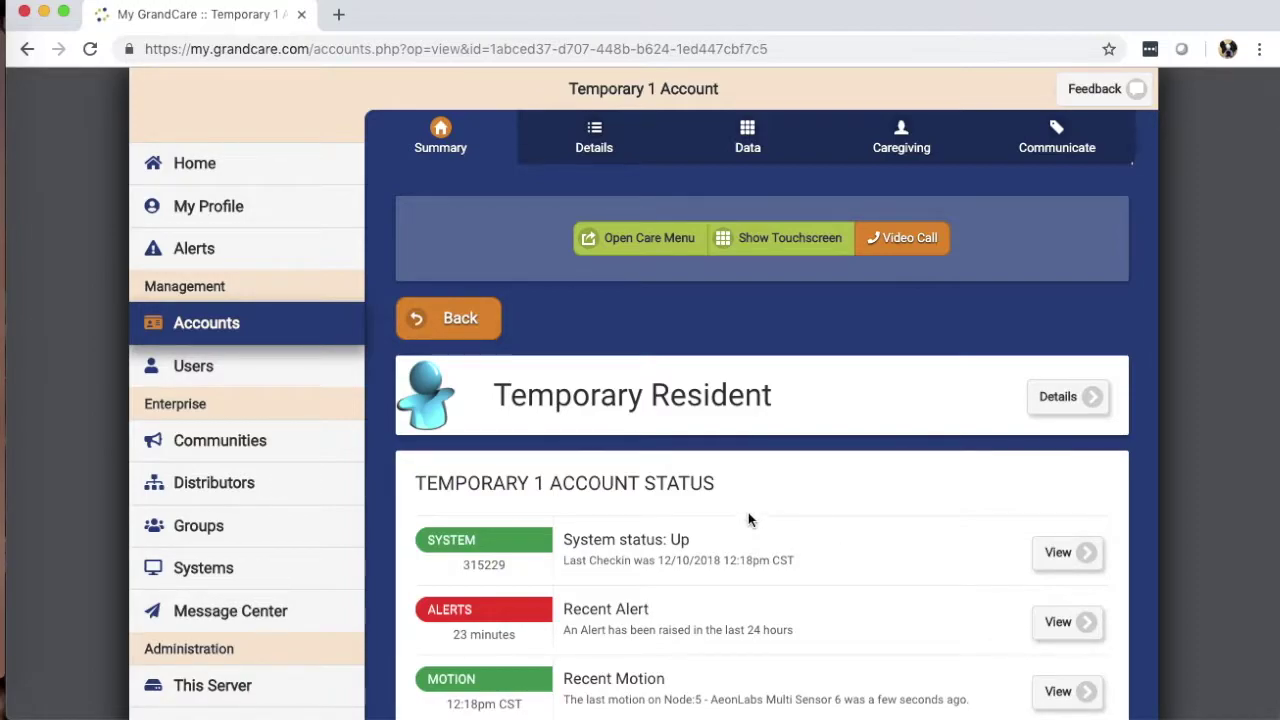
Step: Open the Temporary 1 Account's Care Menu, check its motion detectors and rules in Activity Monitoring, and close that window
click(626, 245)
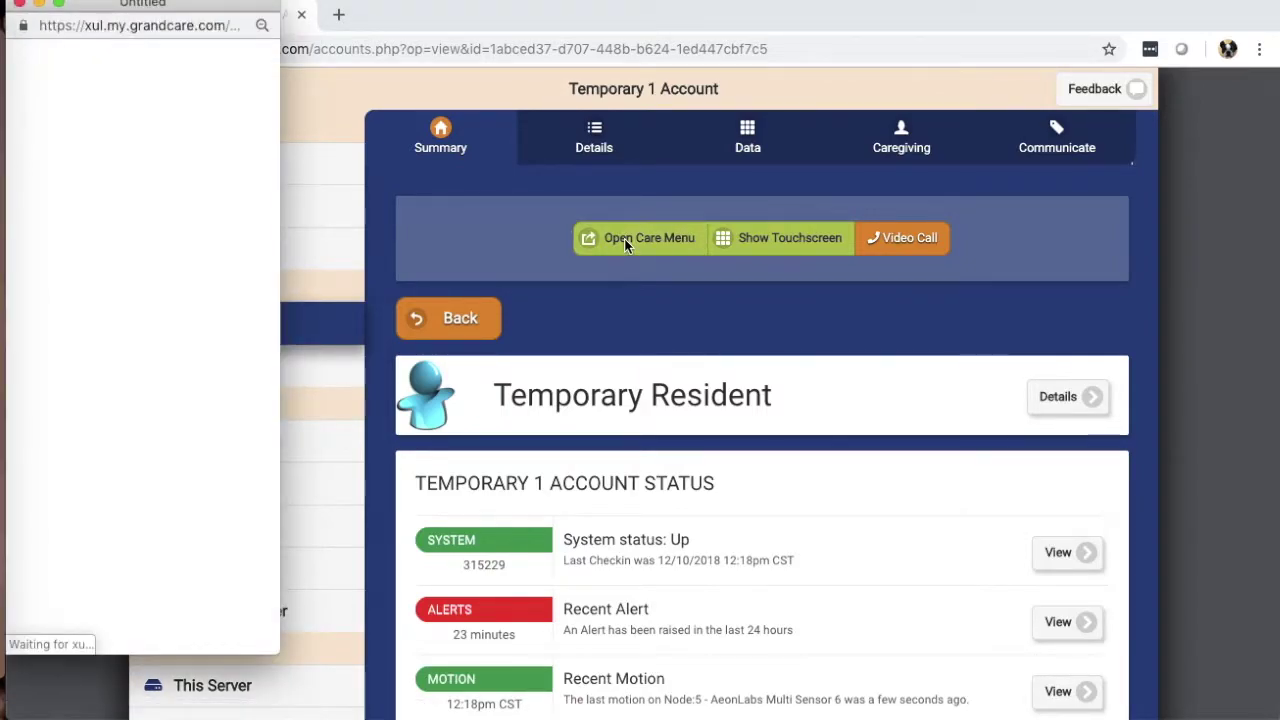
click(55, 215)
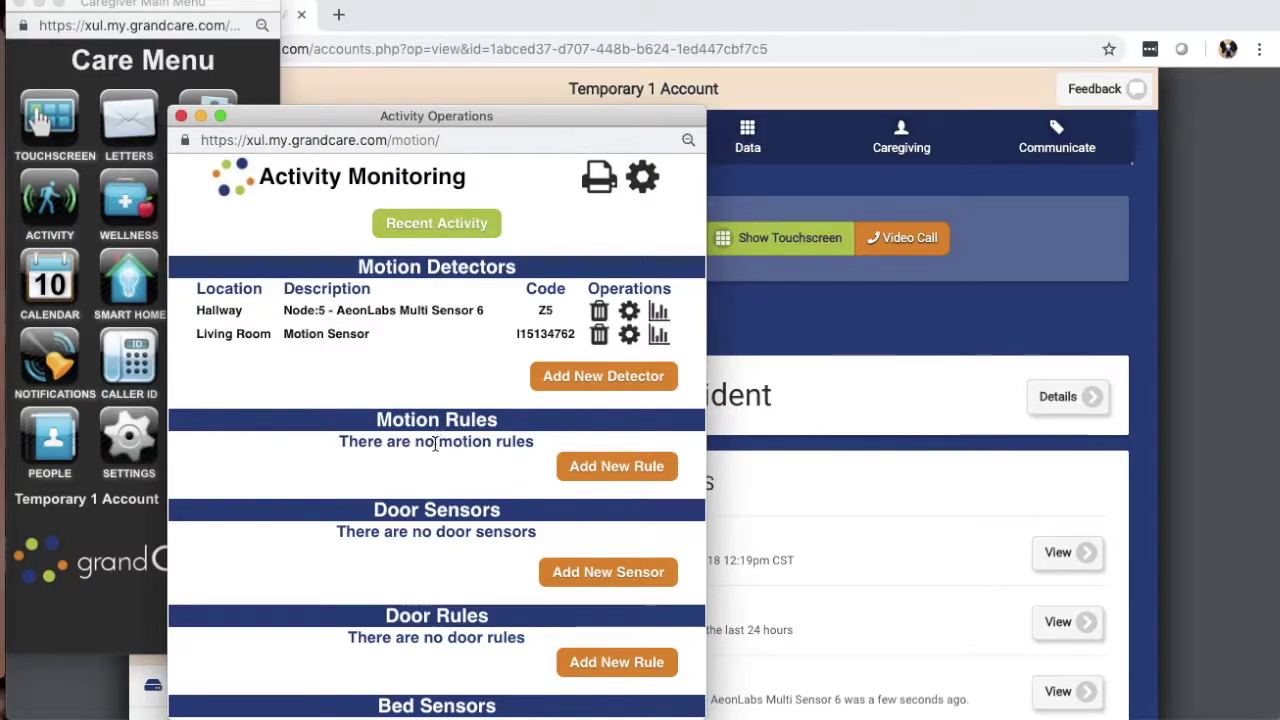
click(181, 117)
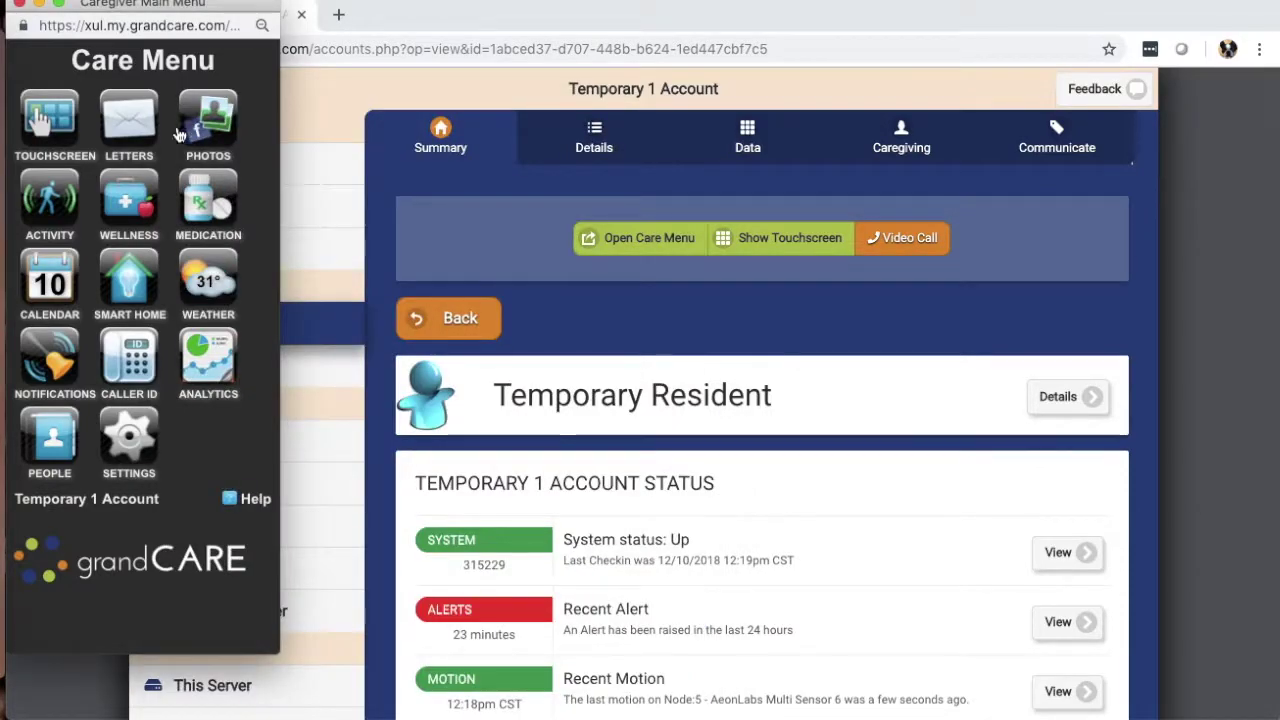
Step: In Weather/Climate, add a new climate rule with the condition Inside Temperature less than 66 °F and continue to defining the action
click(205, 285)
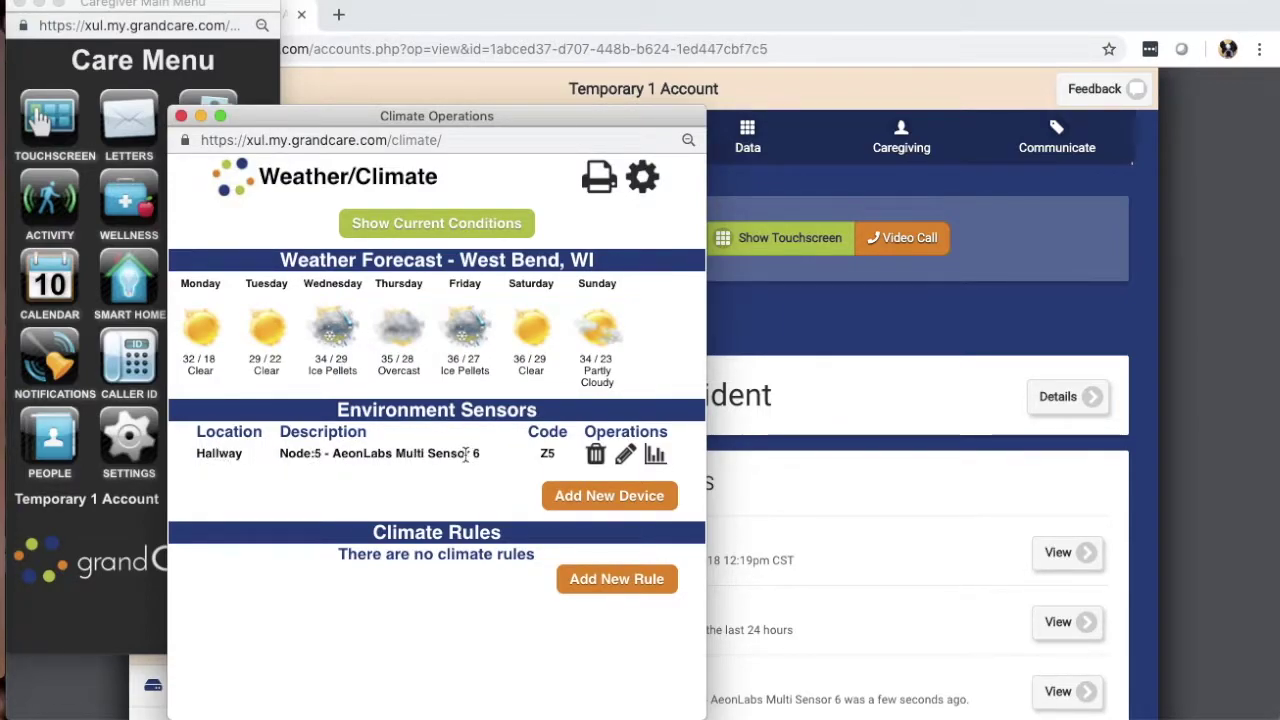
click(604, 579)
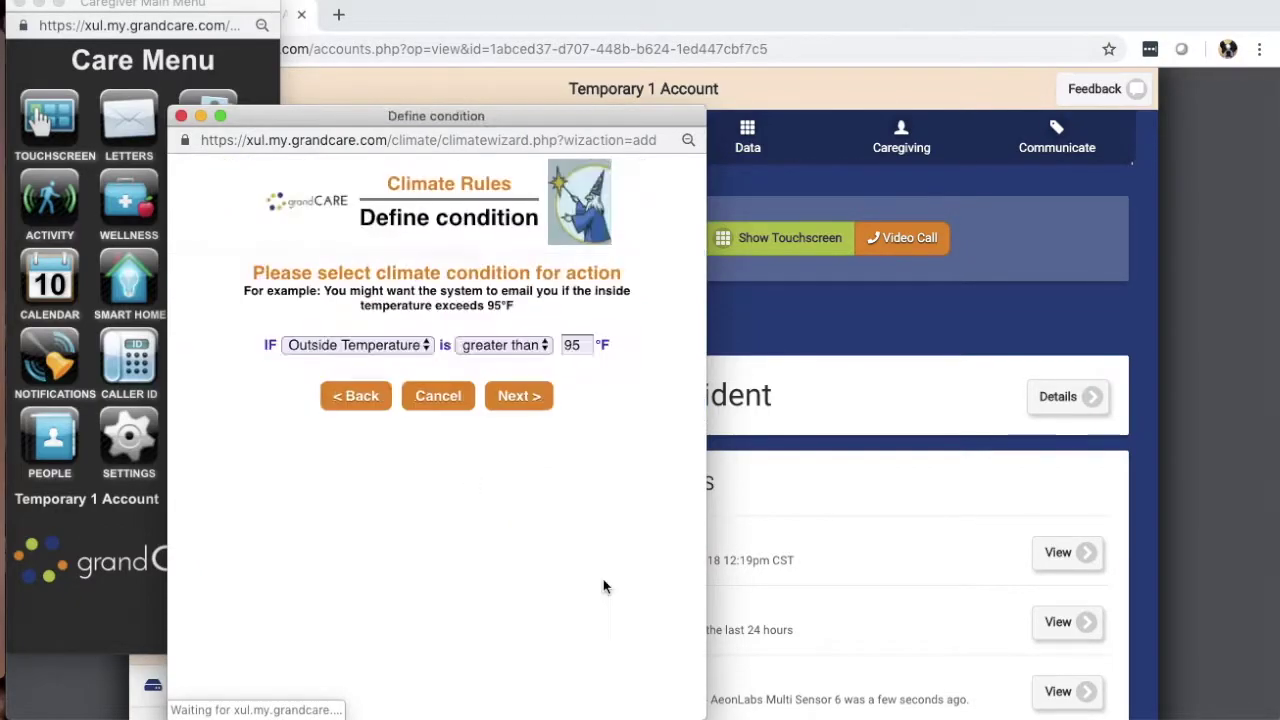
click(419, 346)
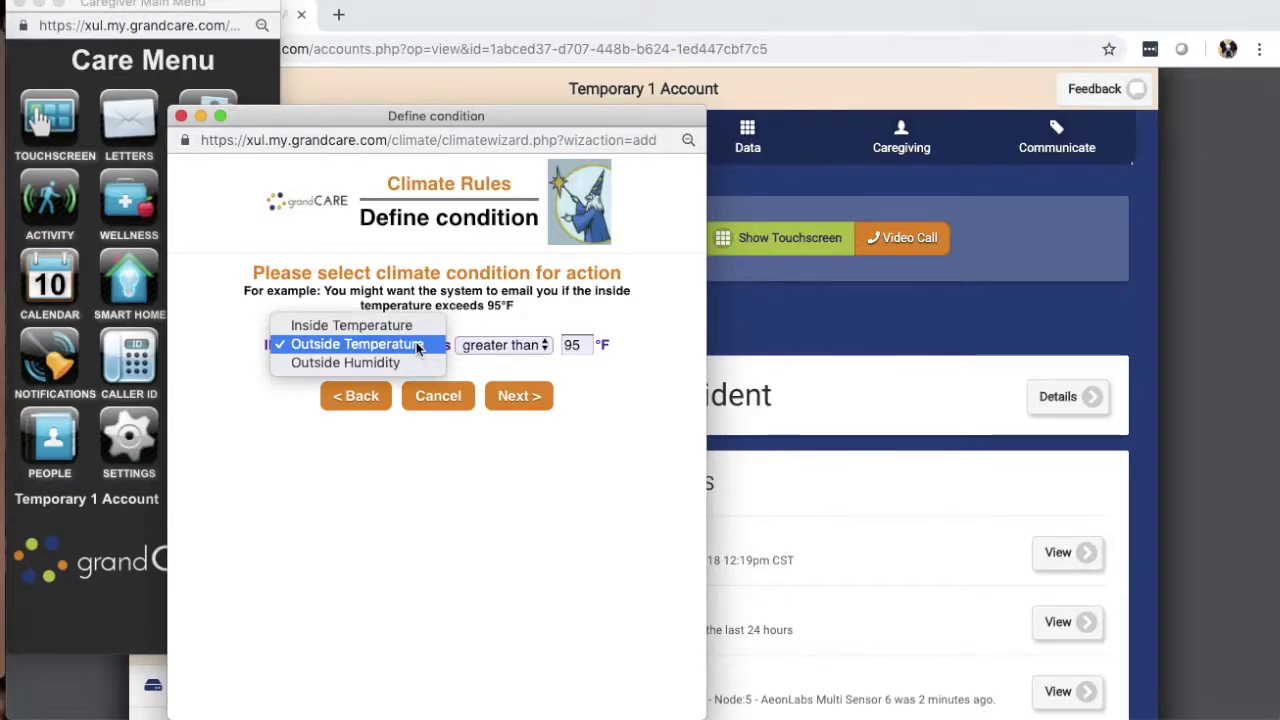
click(410, 326)
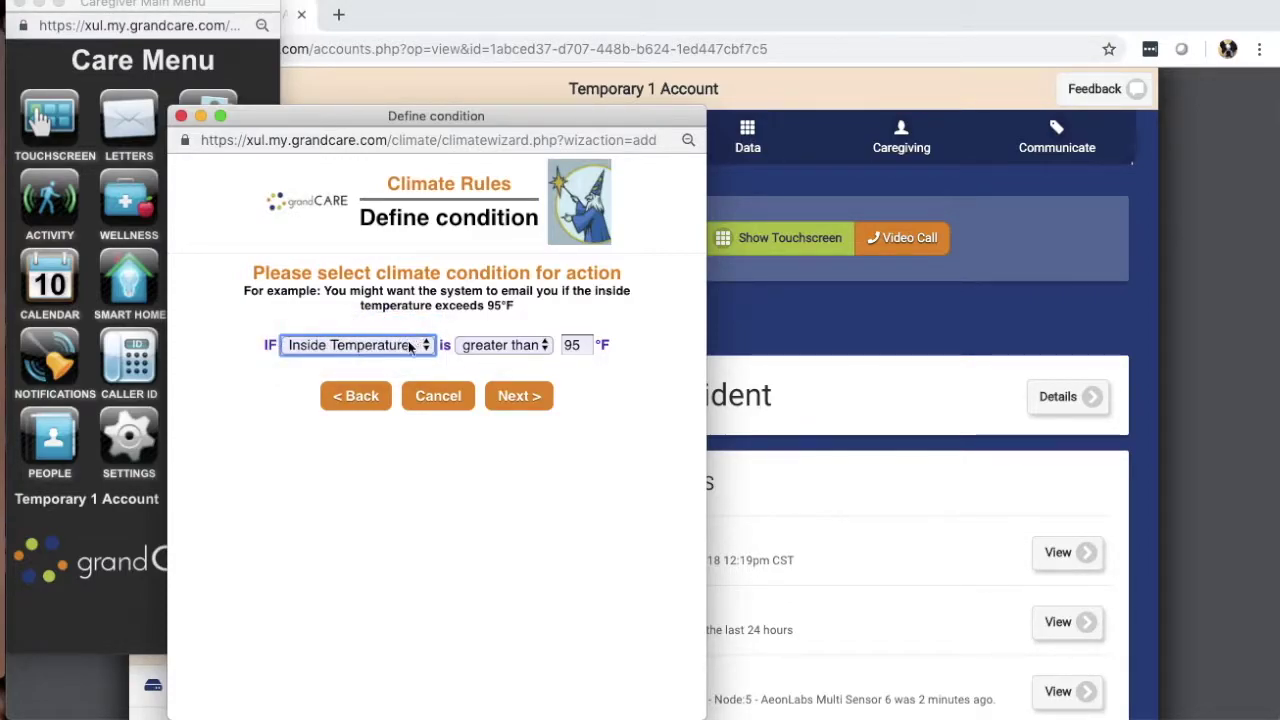
click(498, 345)
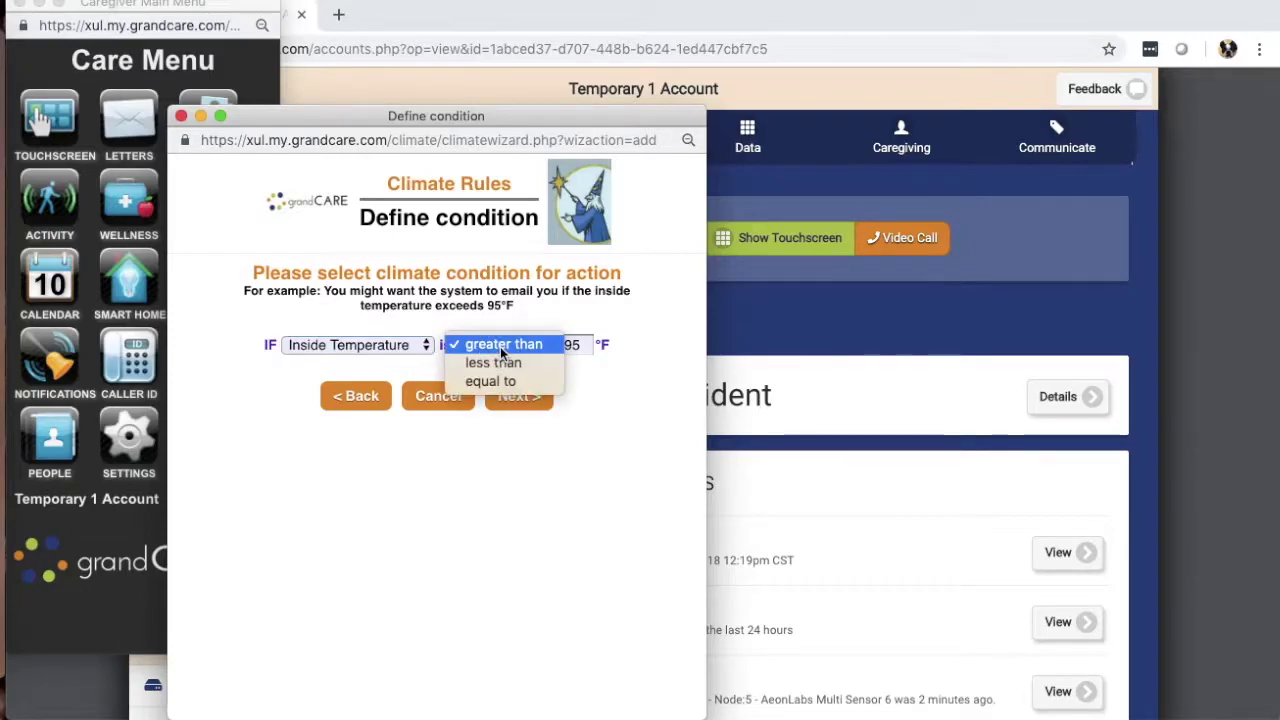
click(500, 364)
double_click(585, 344)
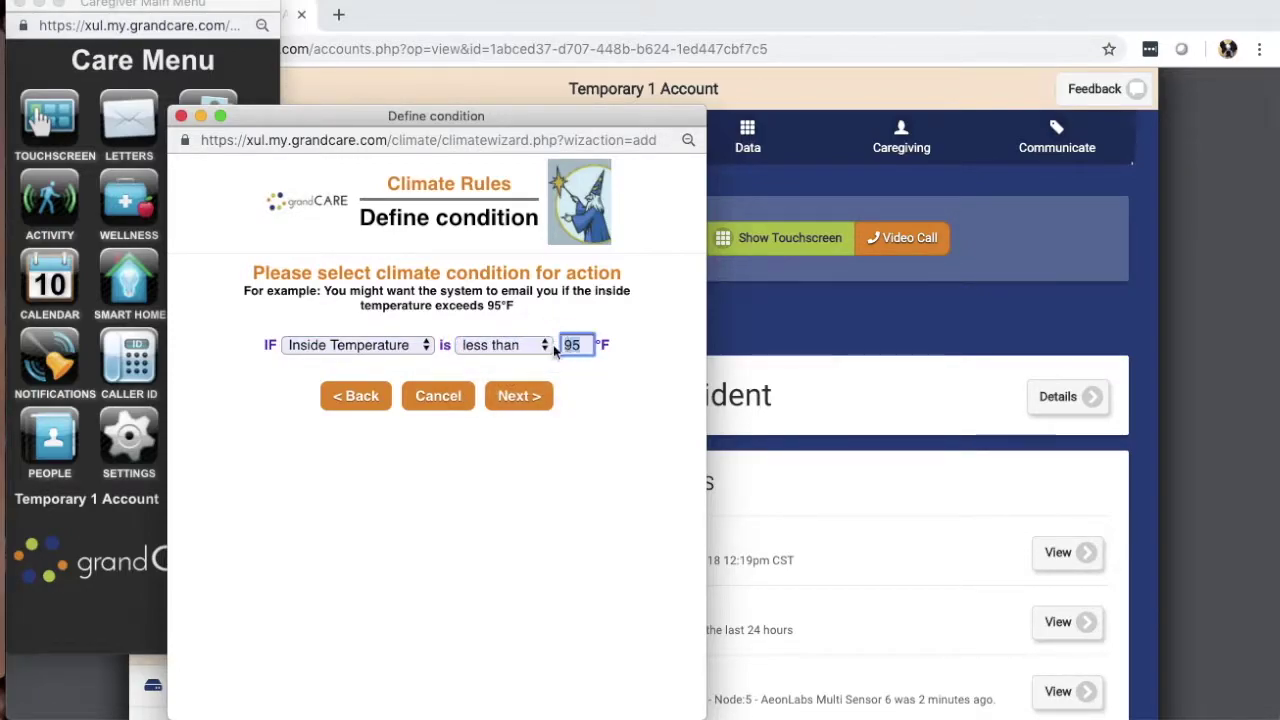
text(66)
click(424, 348)
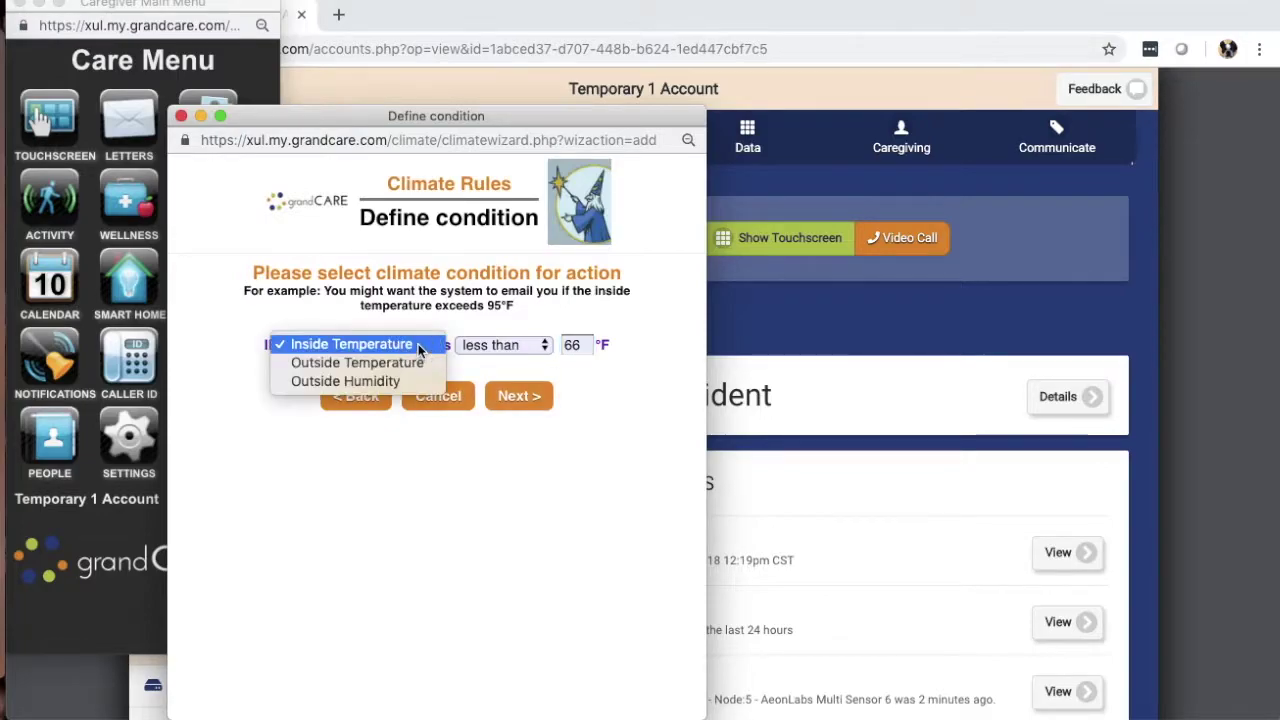
click(257, 306)
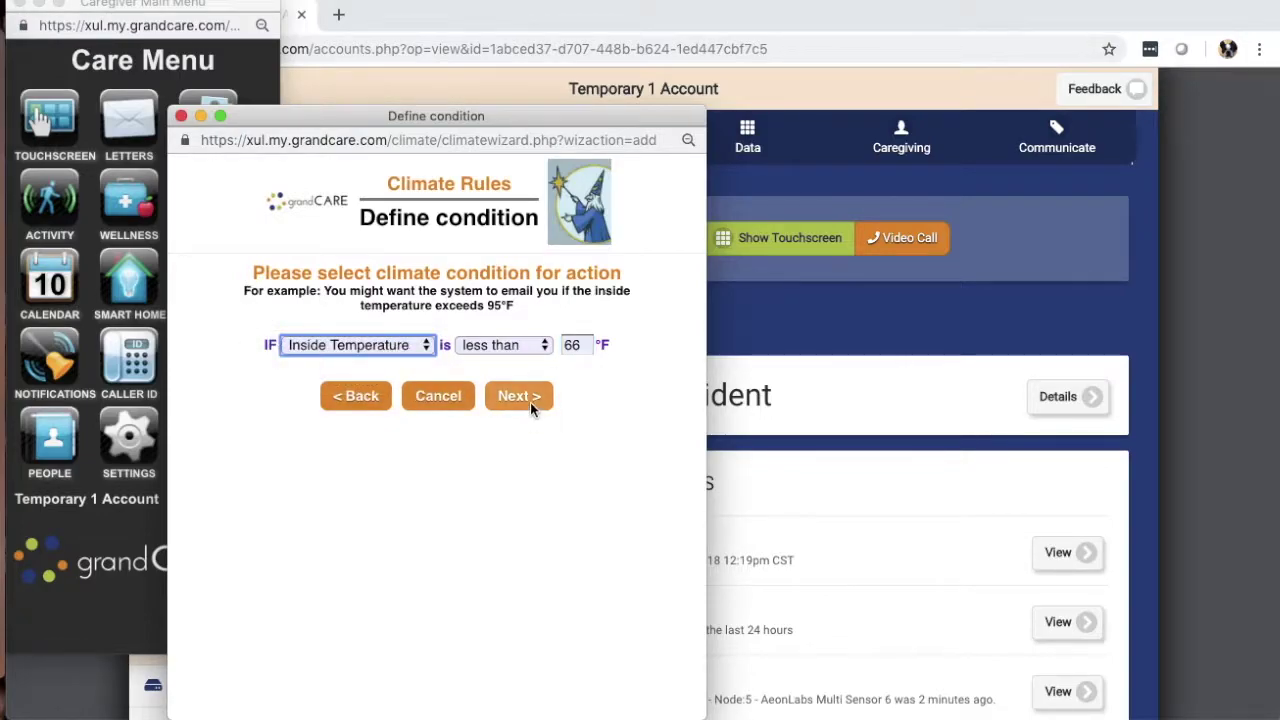
click(521, 398)
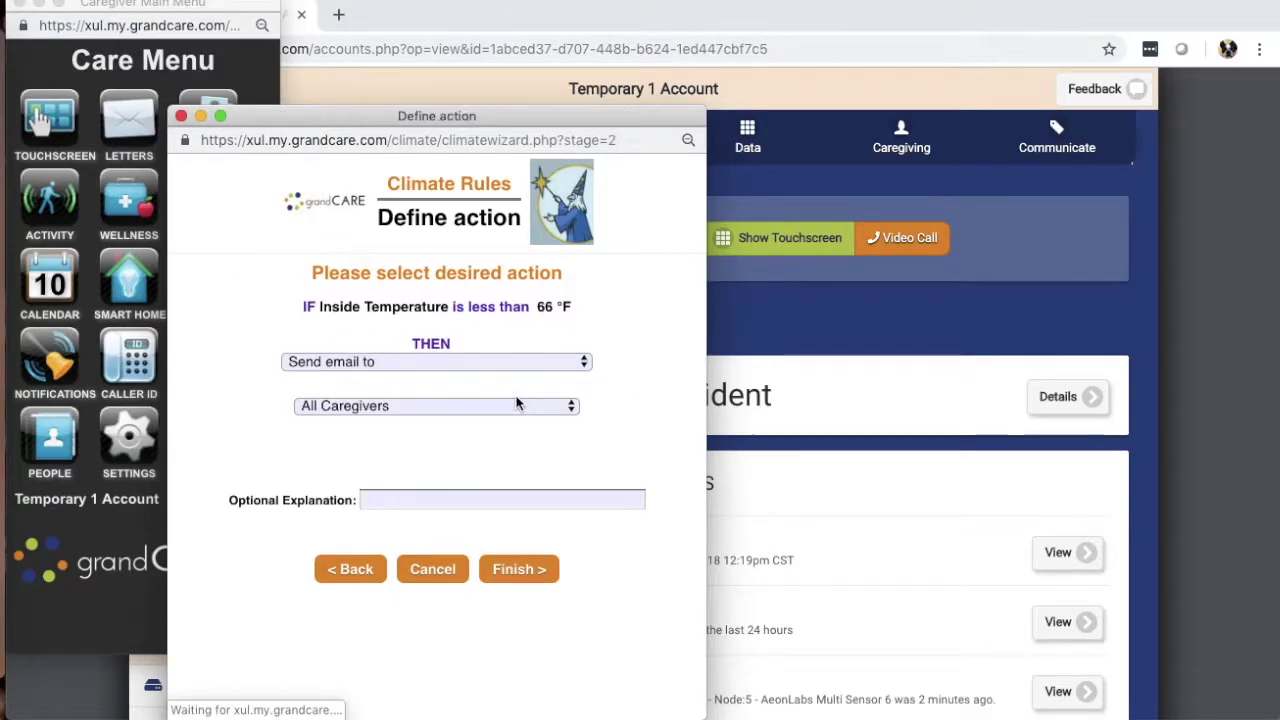
Step: Set the climate rule's action to Send text/SMS message to the second caregiver's cell phone and finish the rule
click(456, 360)
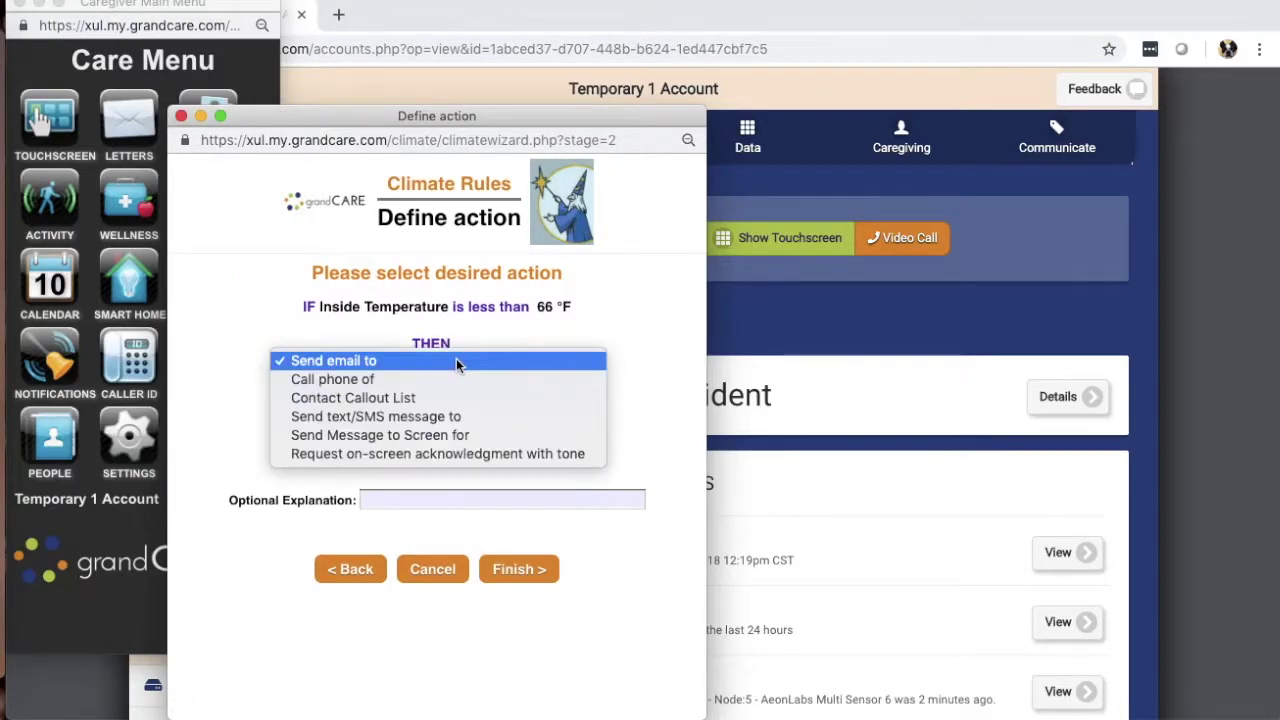
click(472, 418)
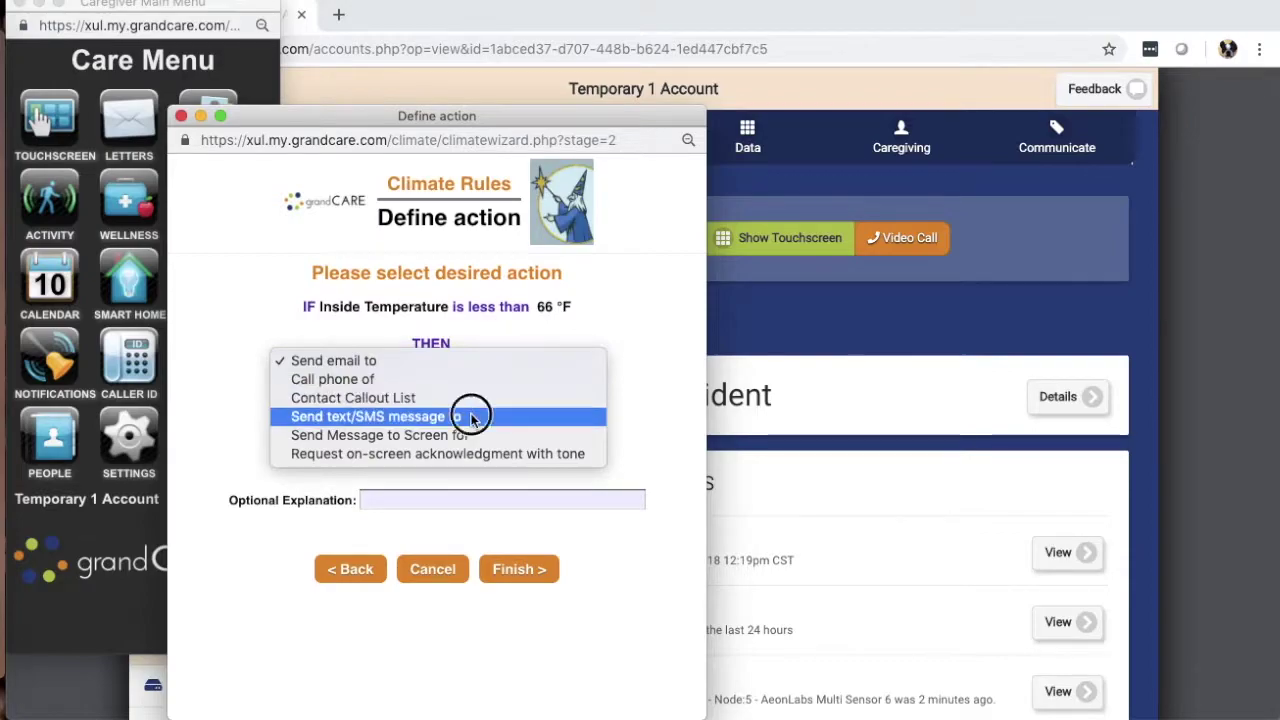
click(455, 405)
click(455, 443)
click(514, 569)
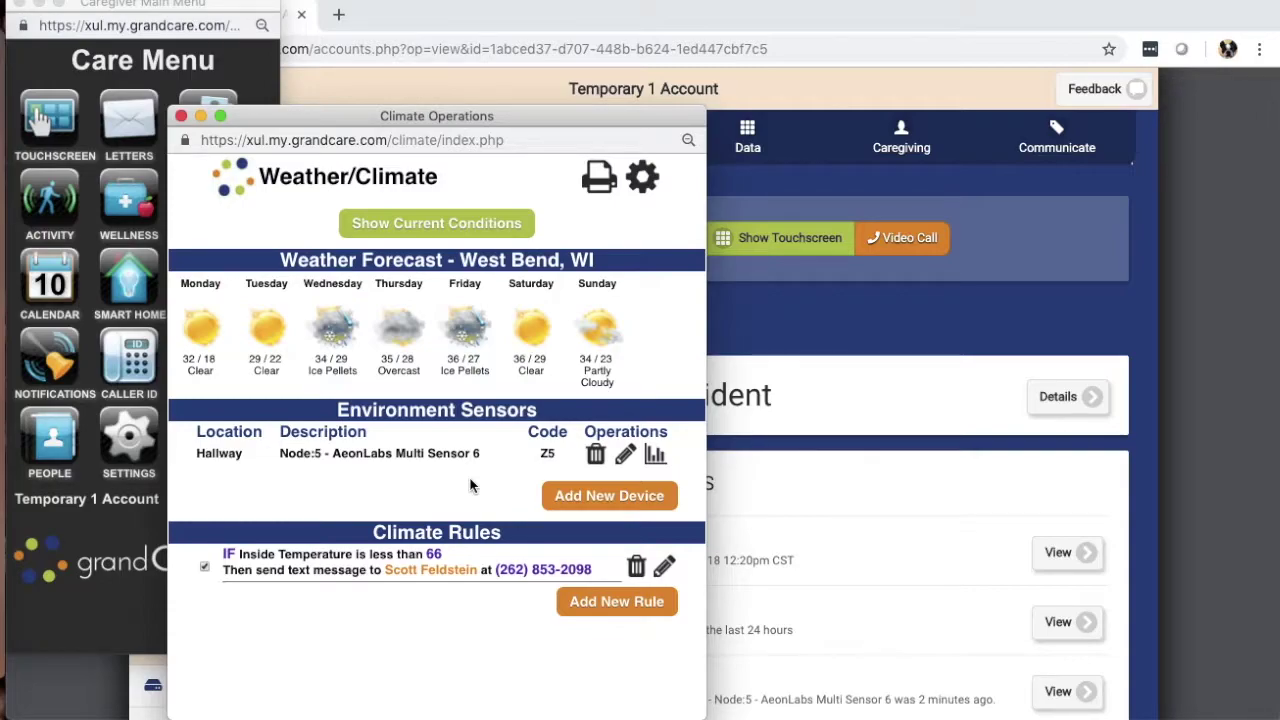
Step: Return to the Temporary 1 Account summary, reopen its Care Menu and bring up the Notifications window
click(1015, 639)
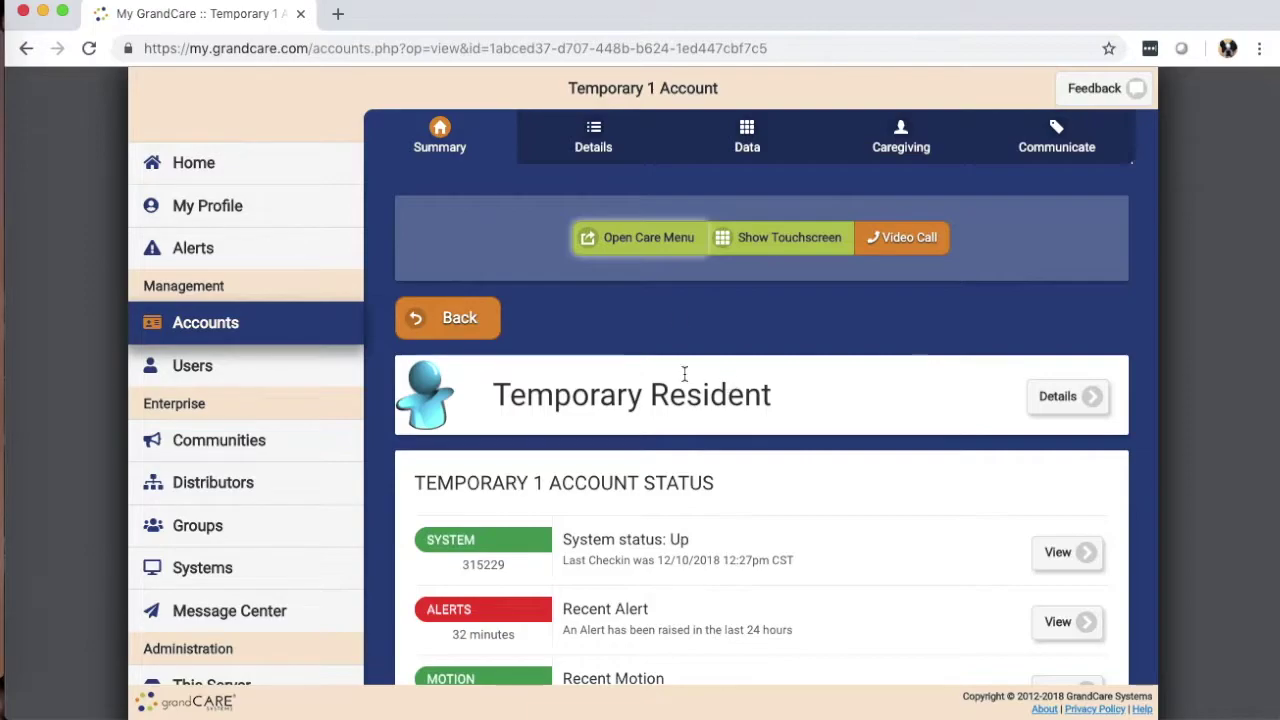
click(621, 248)
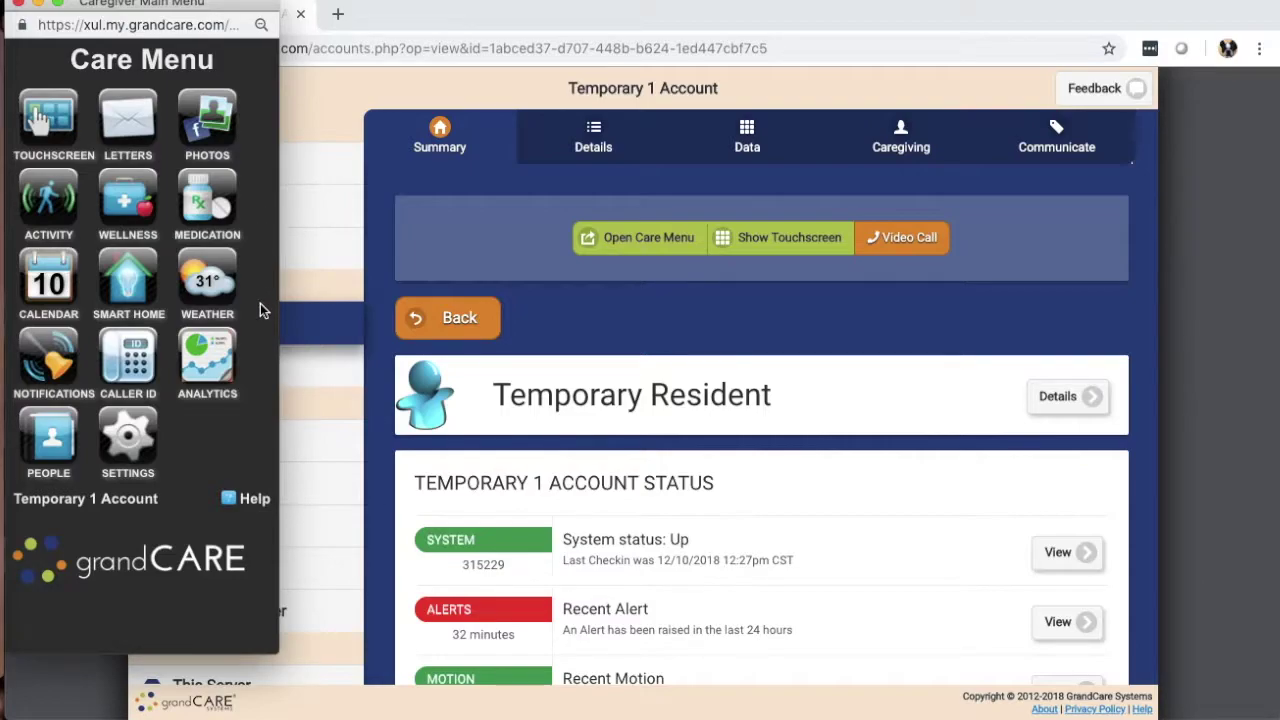
click(45, 360)
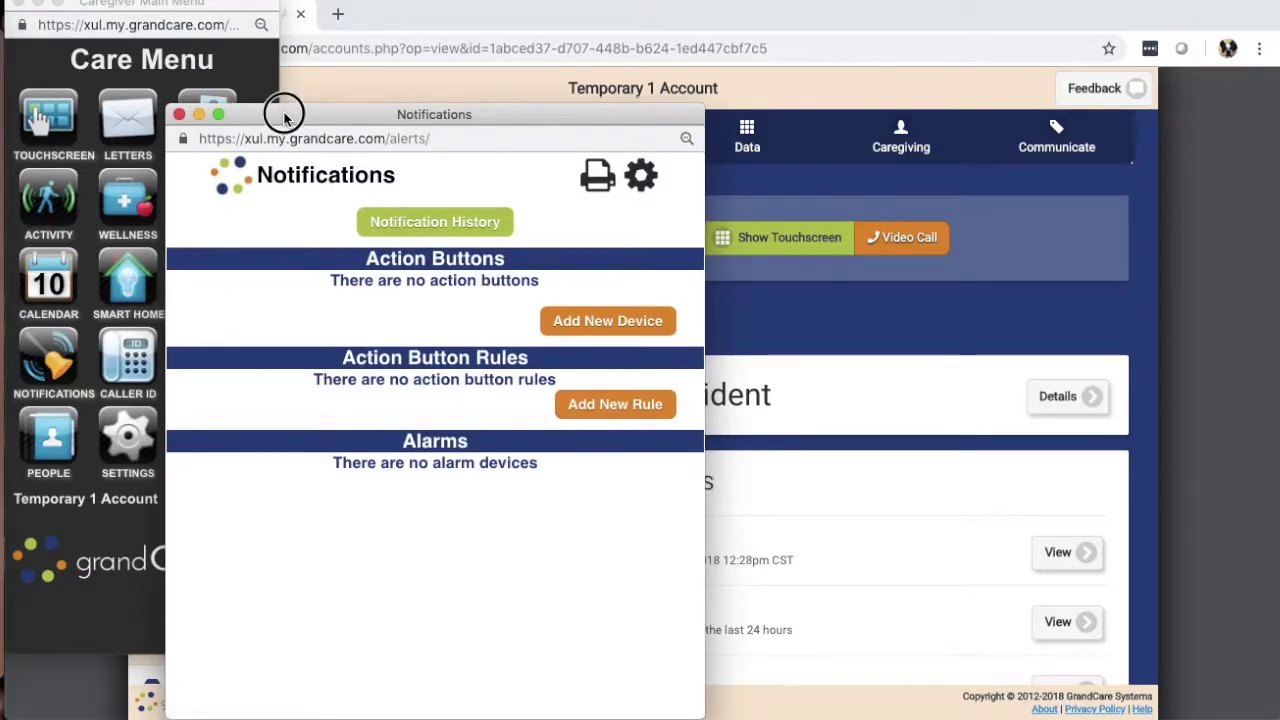
drag(280, 107, 214, 57)
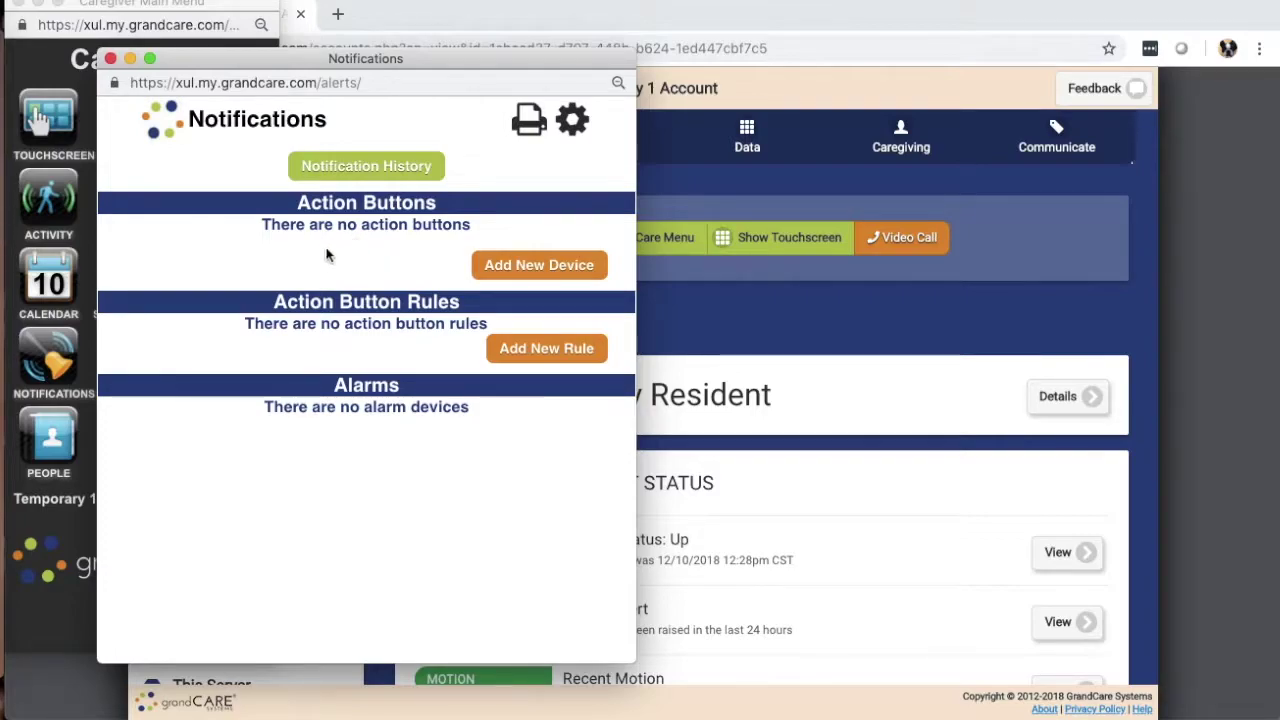
Step: Add a new action button device with the model Internal - On-Screen Button and the description Call Me
click(518, 266)
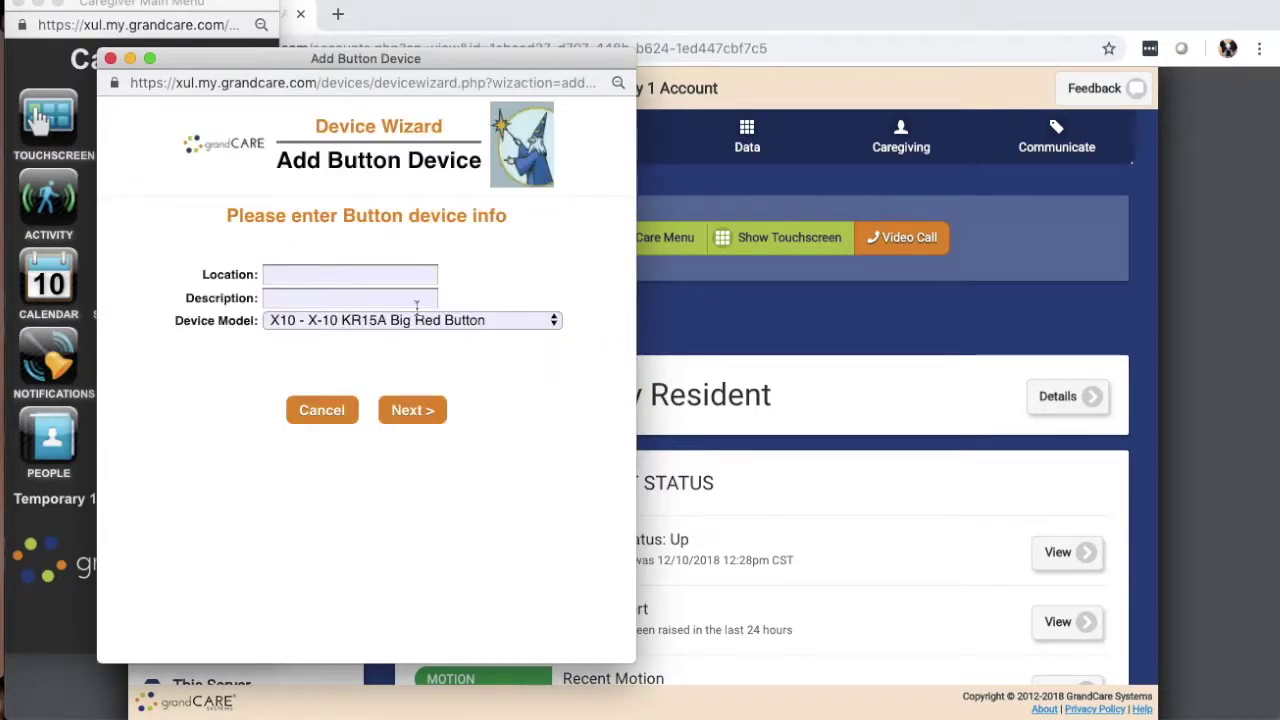
click(404, 322)
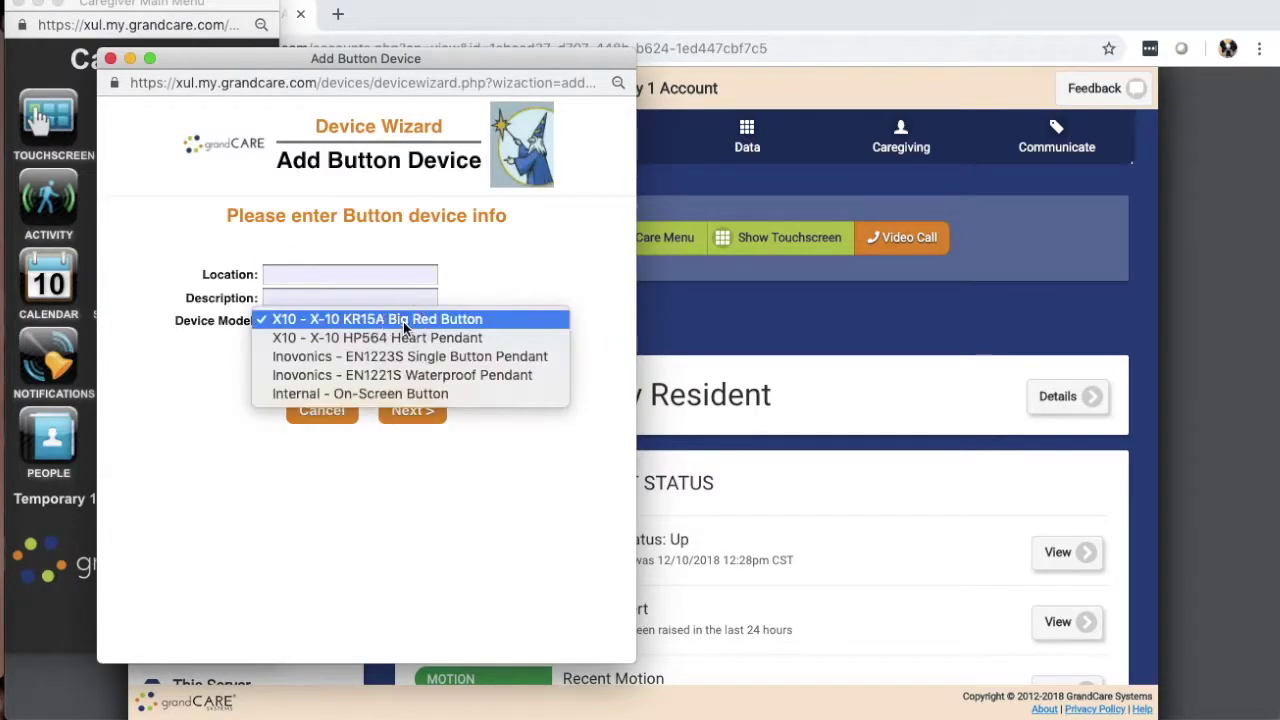
click(478, 394)
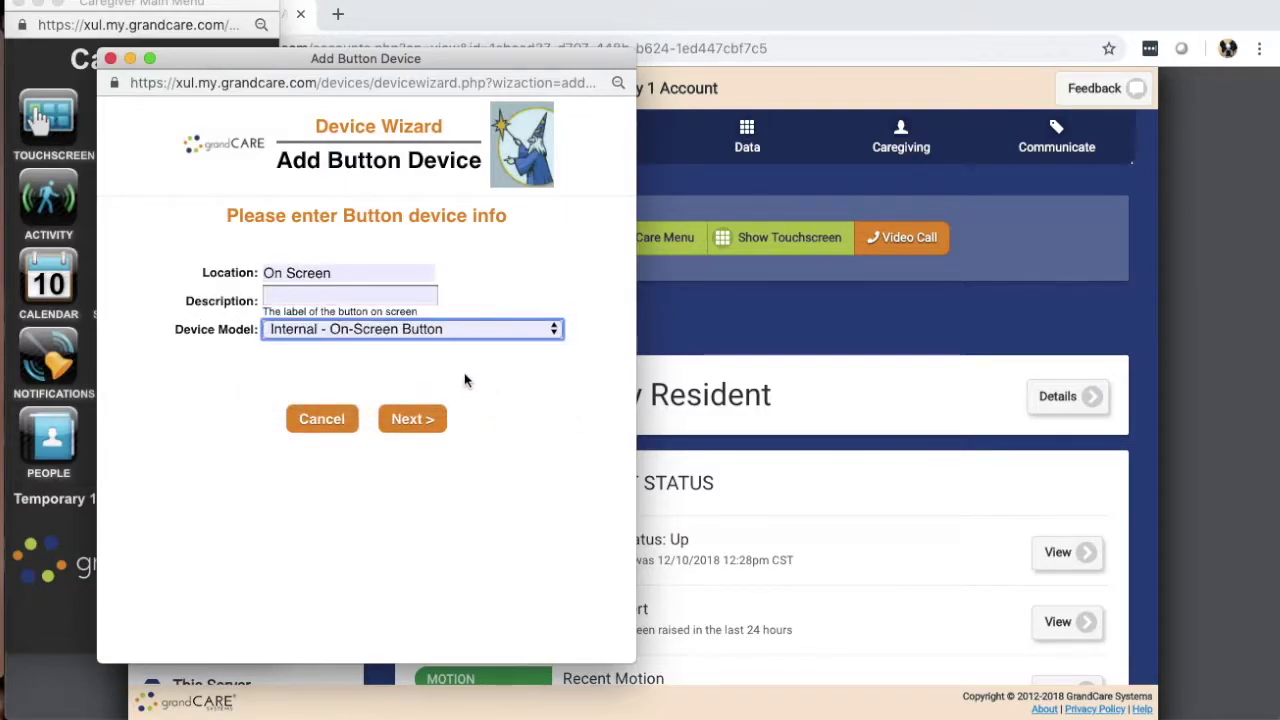
click(308, 293)
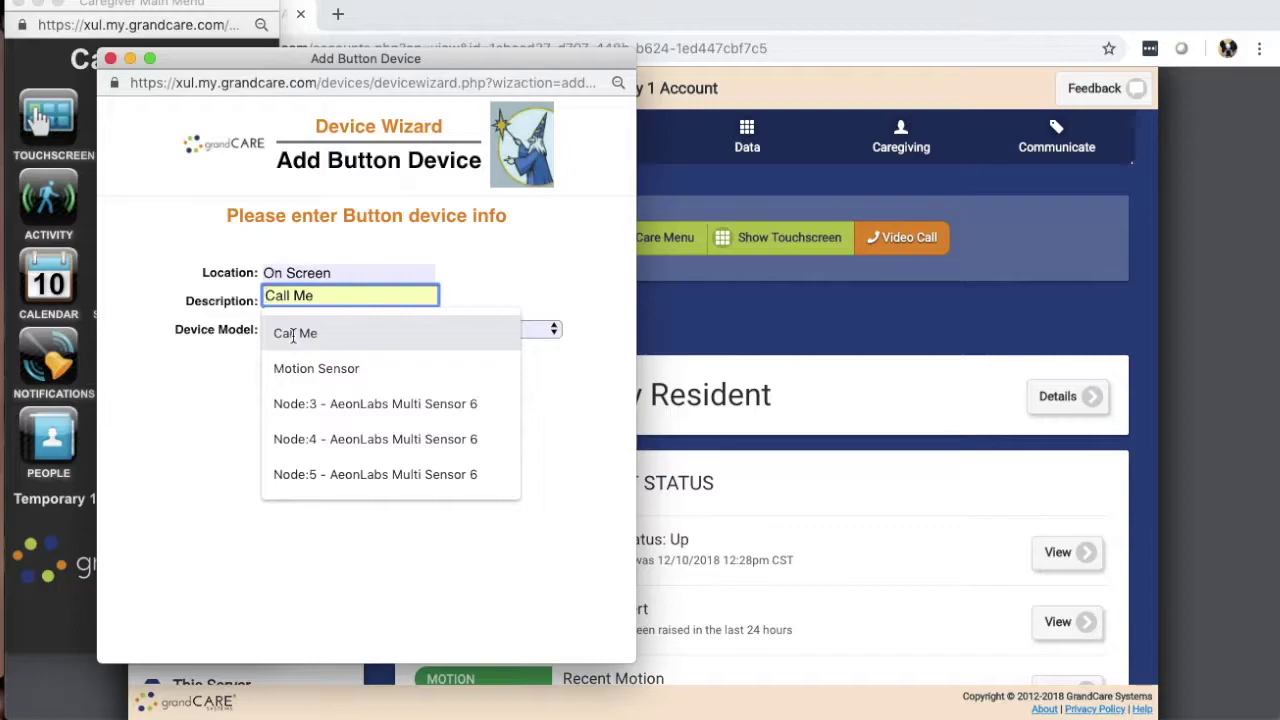
click(294, 335)
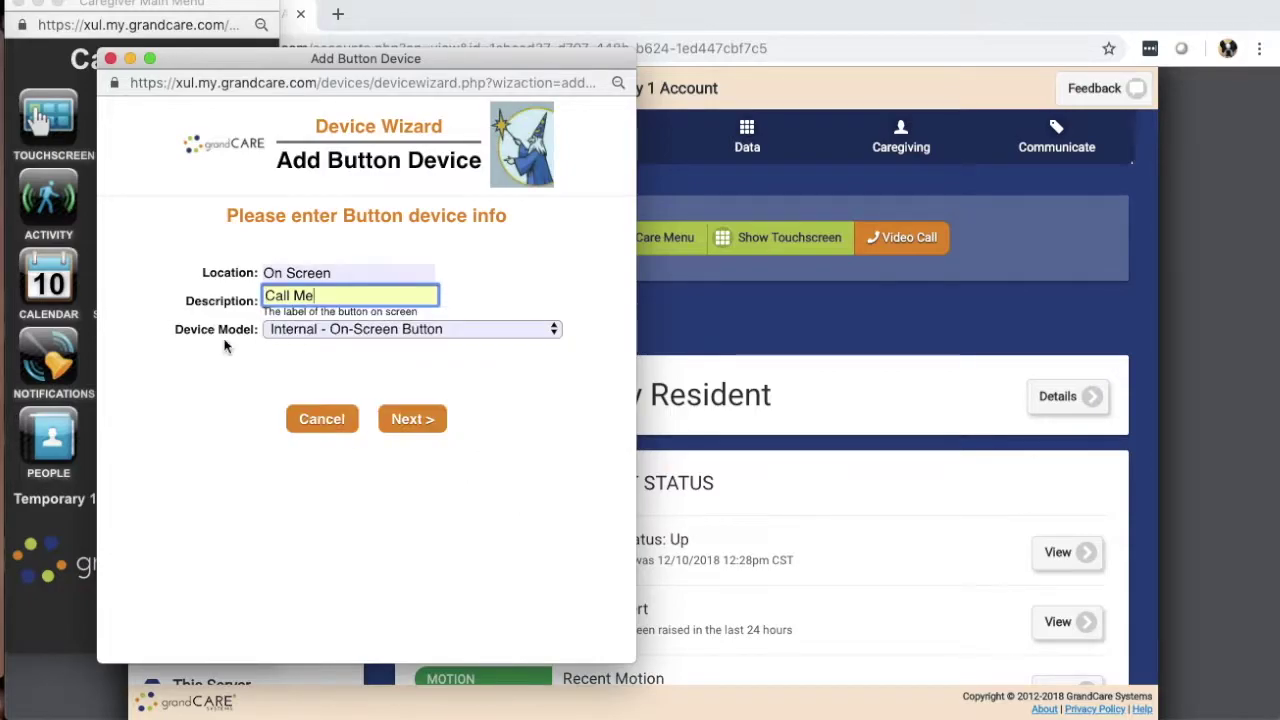
click(333, 297)
click(186, 300)
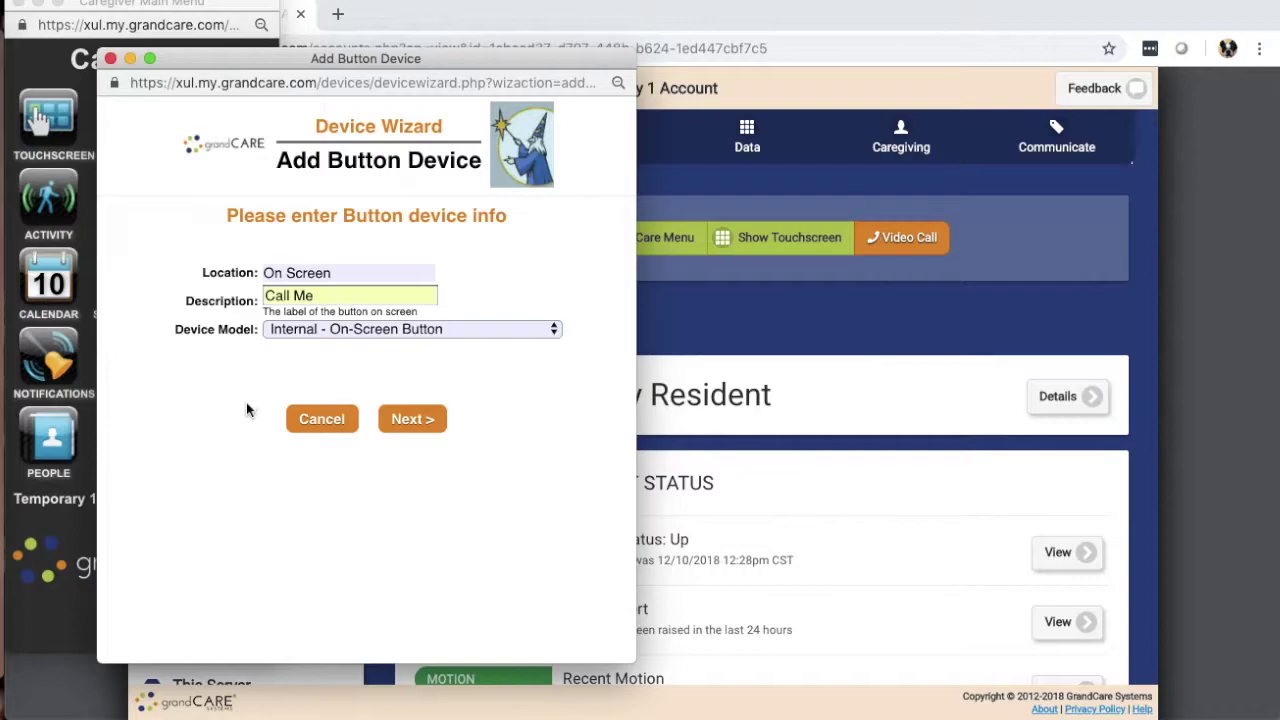
click(410, 418)
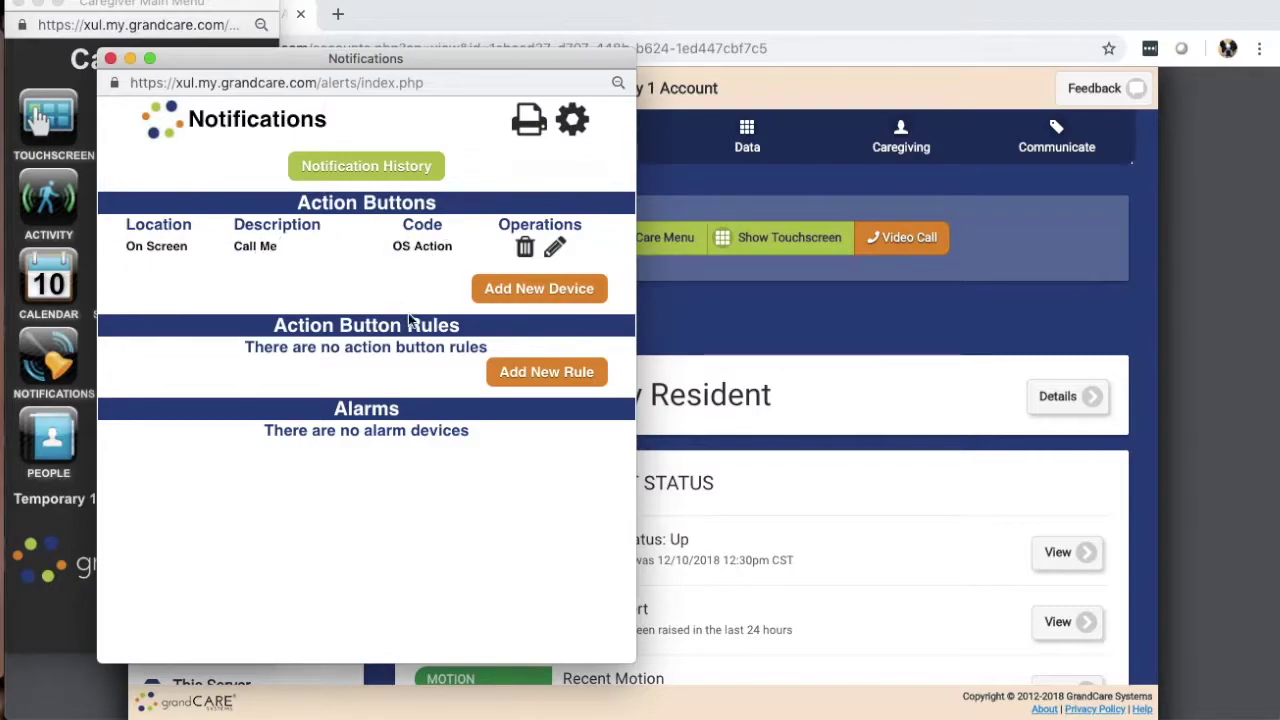
Step: Start a new action button rule for Call Me (On Screen) being Pushed at Anytime and continue to defining the action
click(527, 371)
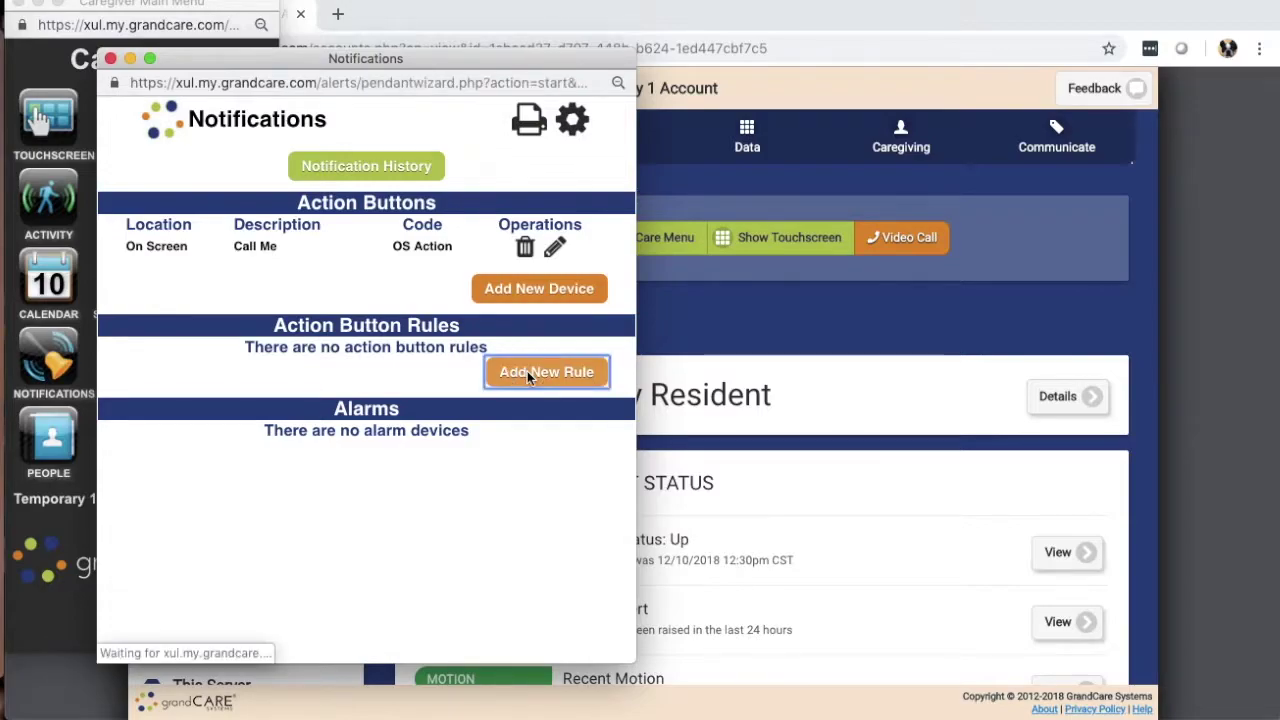
click(323, 287)
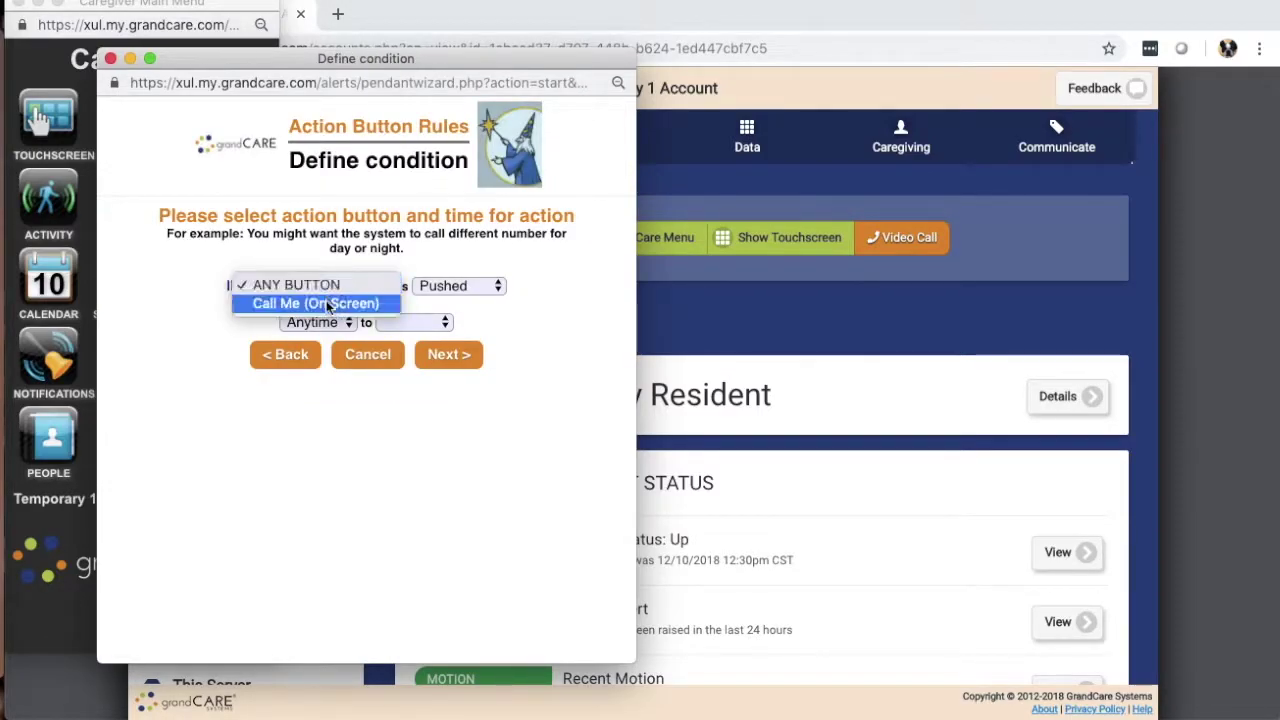
click(328, 305)
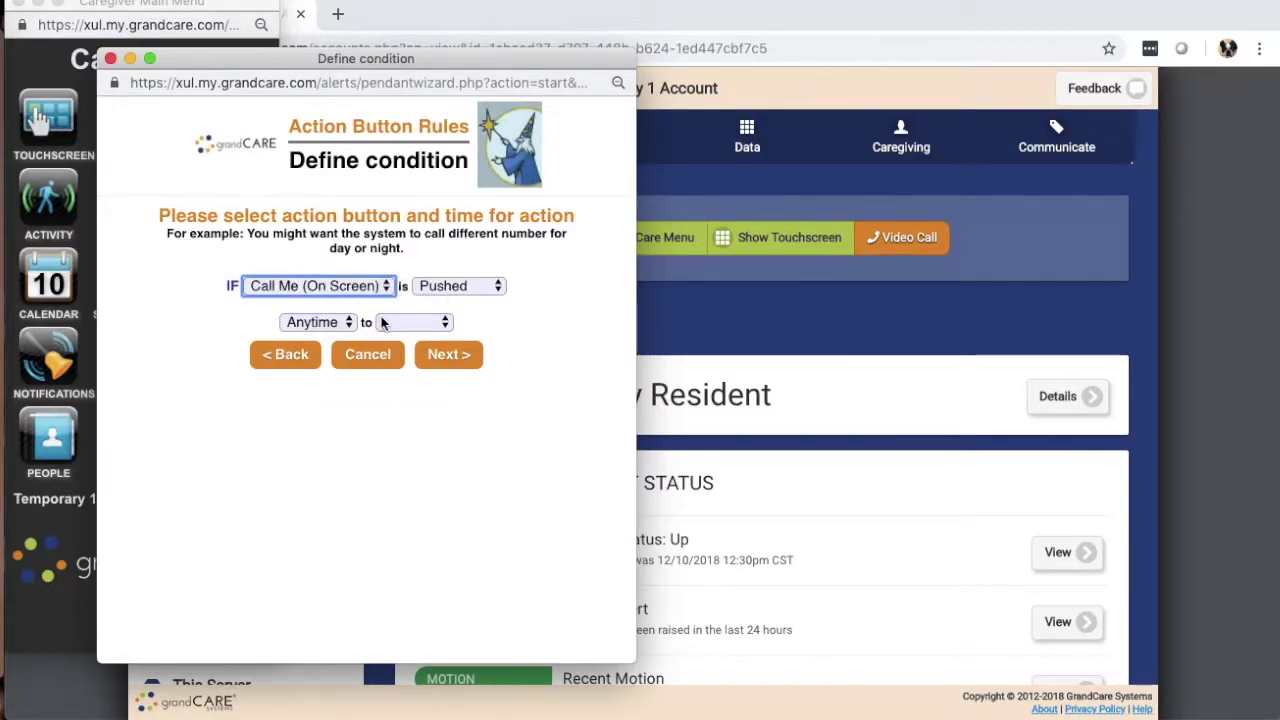
click(449, 356)
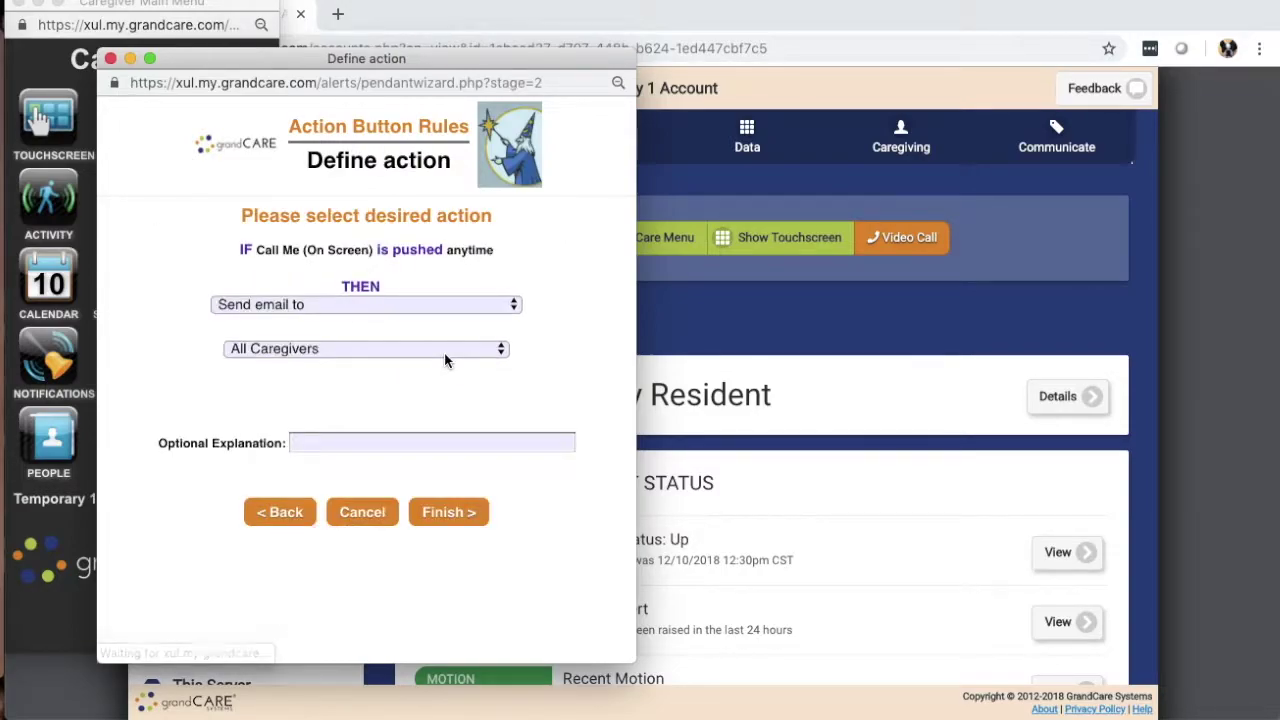
Step: Set the button rule's action to Call phone of the second listed caregiver's cell and finish the rule
click(370, 305)
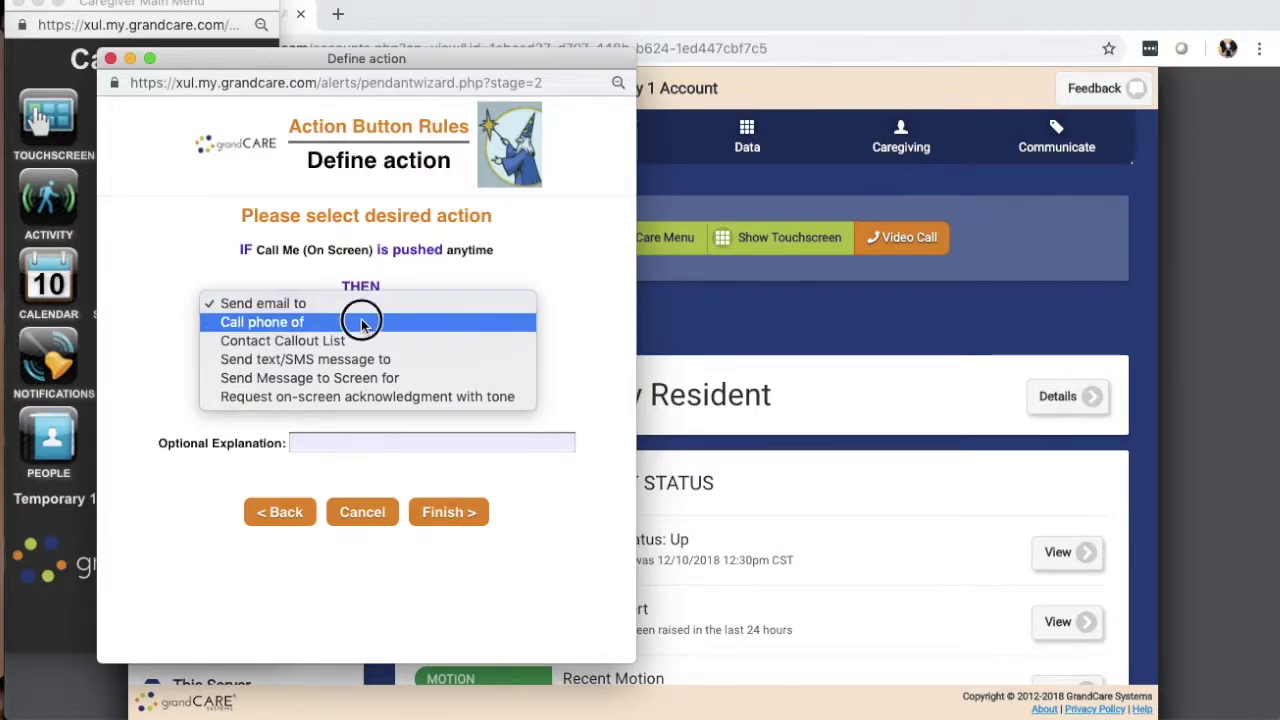
click(364, 323)
click(372, 349)
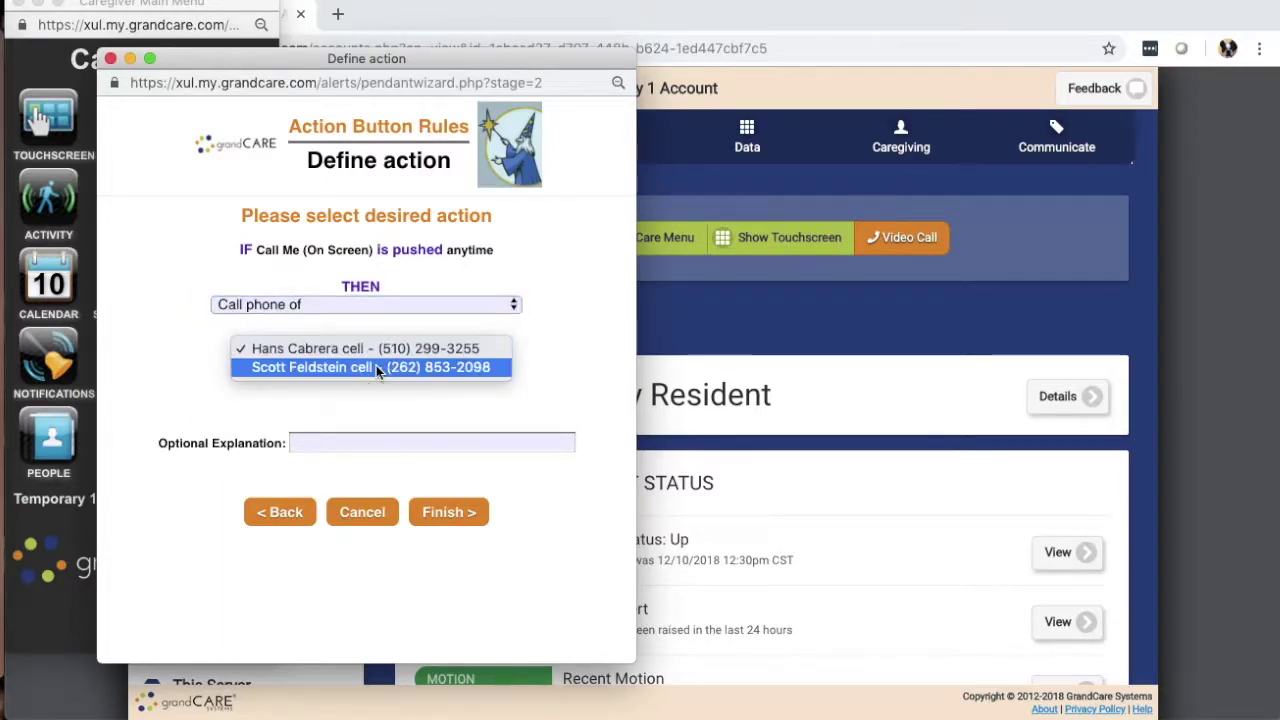
click(371, 366)
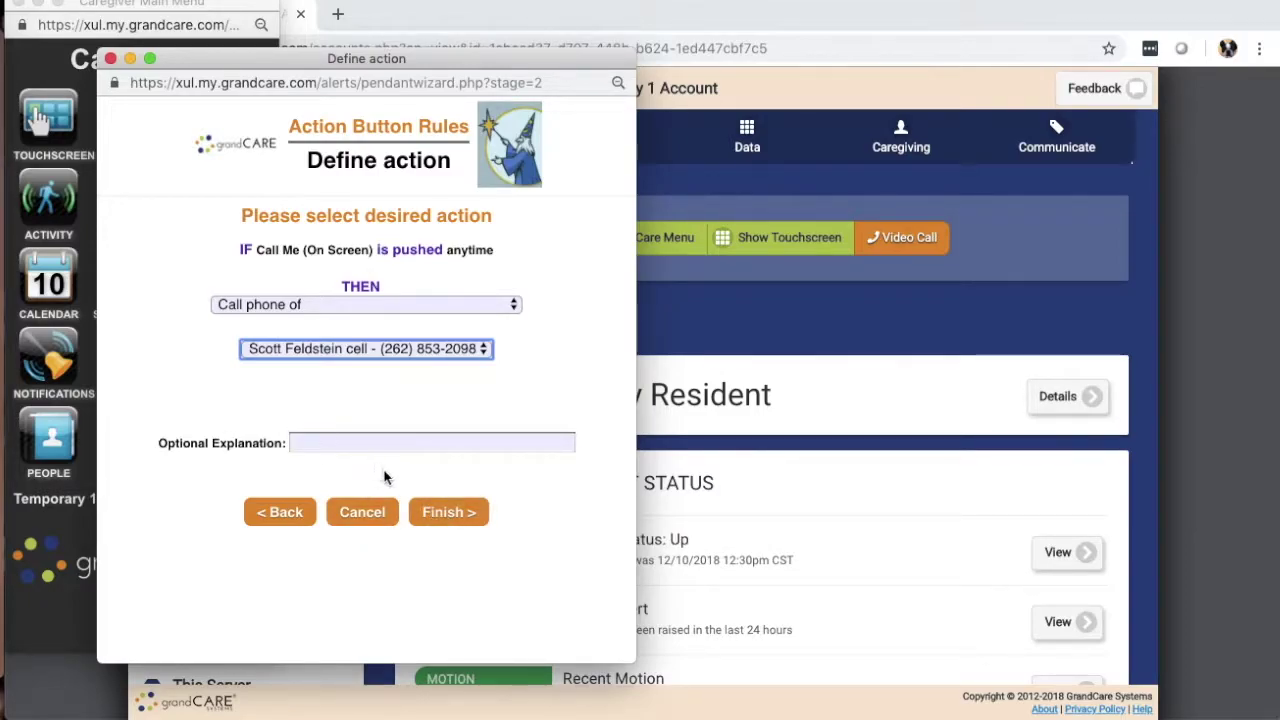
click(449, 514)
click(445, 513)
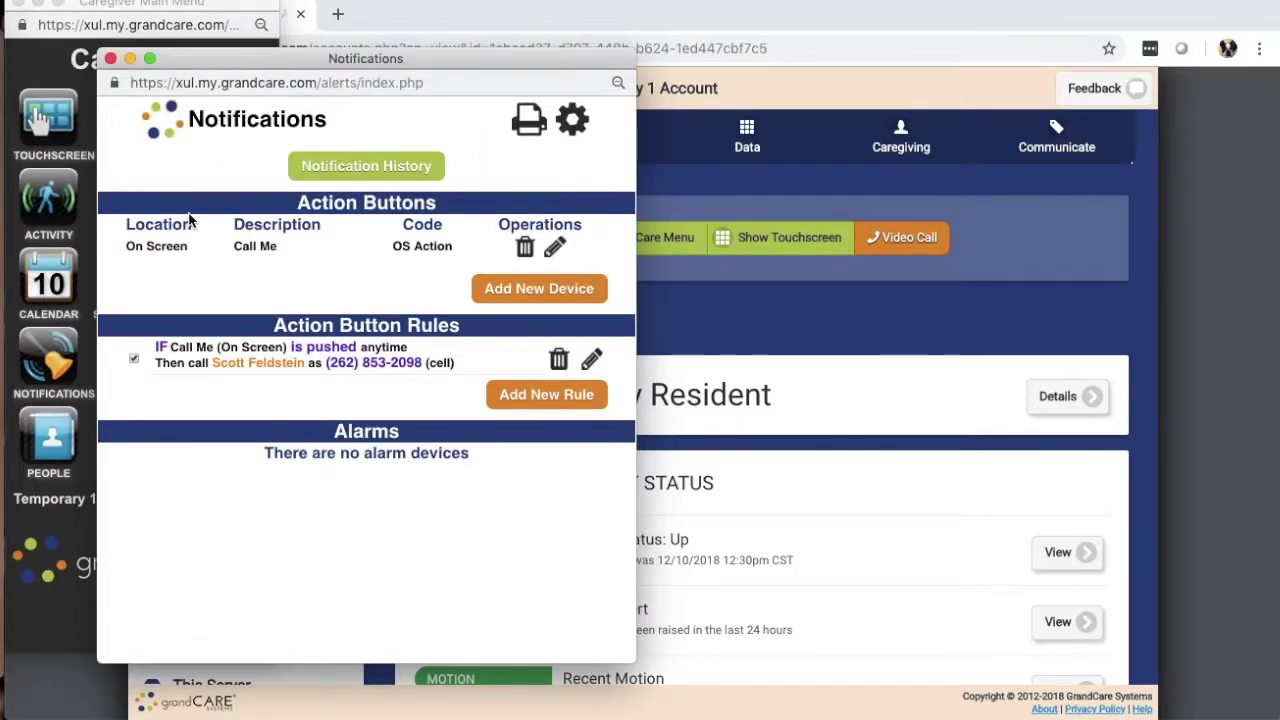
Step: Close Notifications and the Care Menu, show the account's touchscreen and trigger its Call Me button
click(111, 59)
click(14, 5)
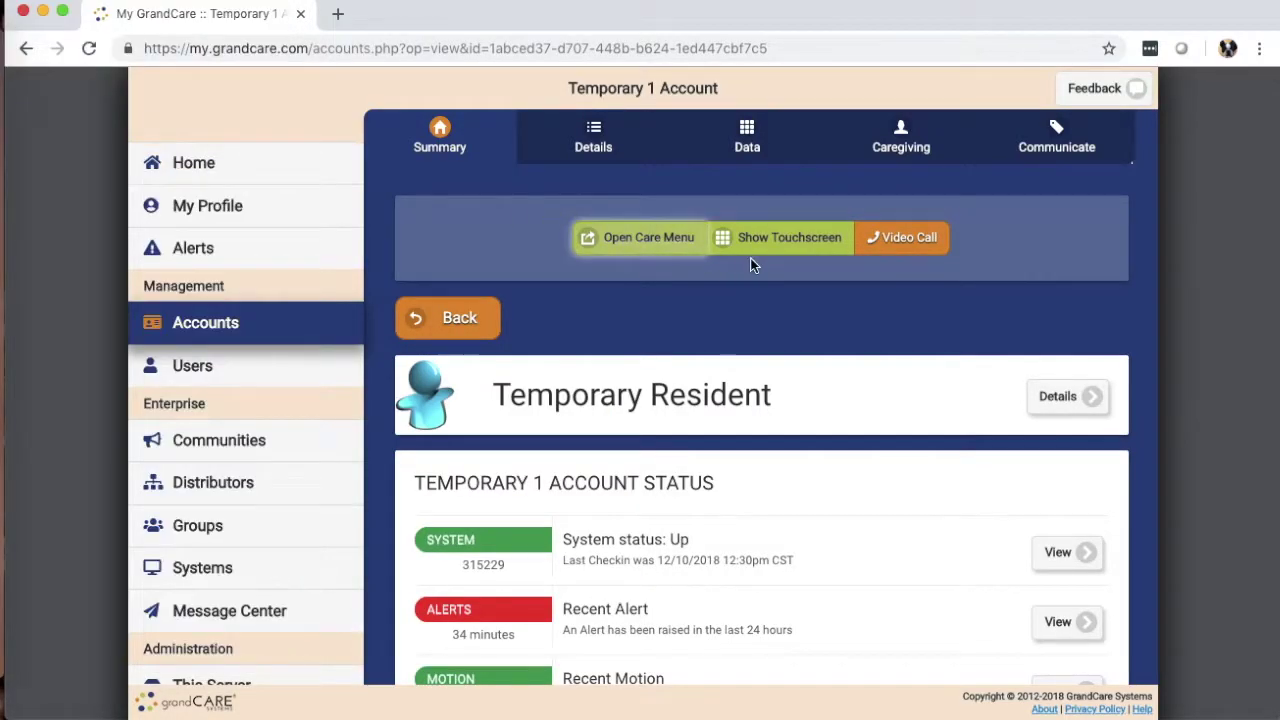
click(784, 246)
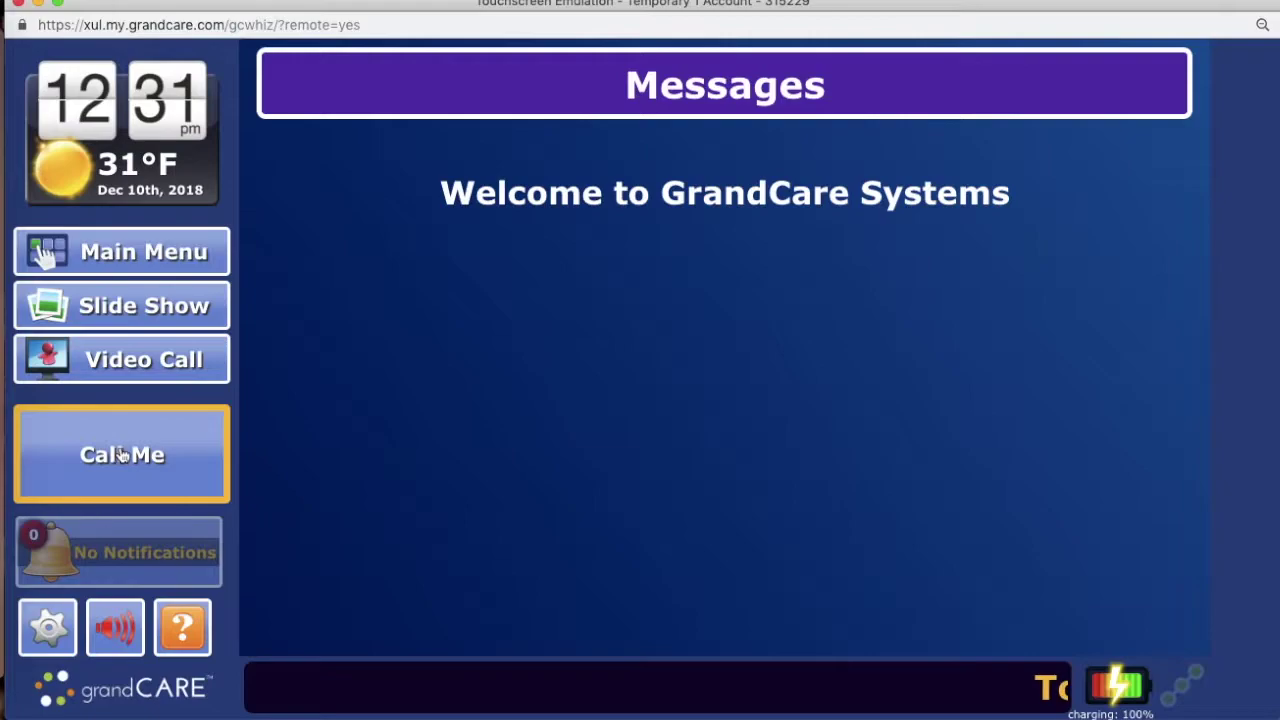
click(117, 451)
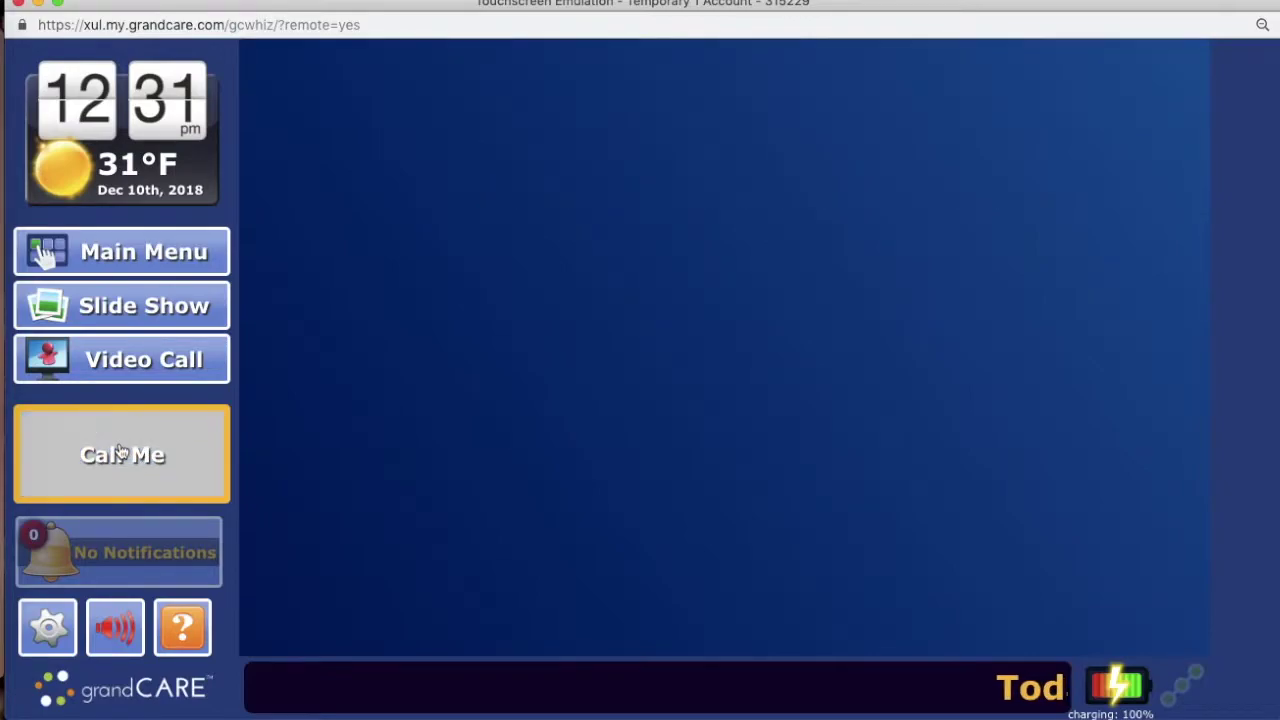